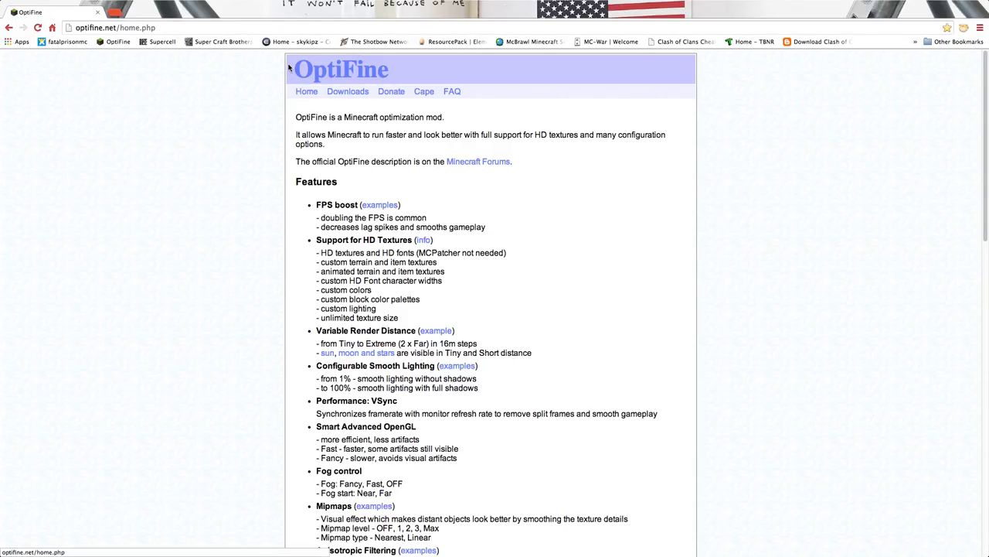
{"action": "key", "text": "super+Tab"}
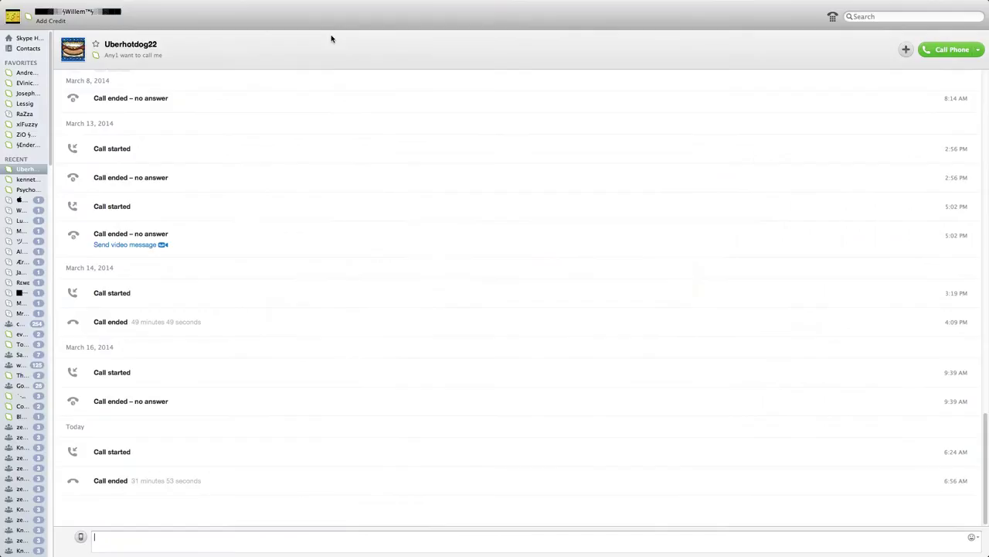
{"action": "key", "text": "super+Tab"}
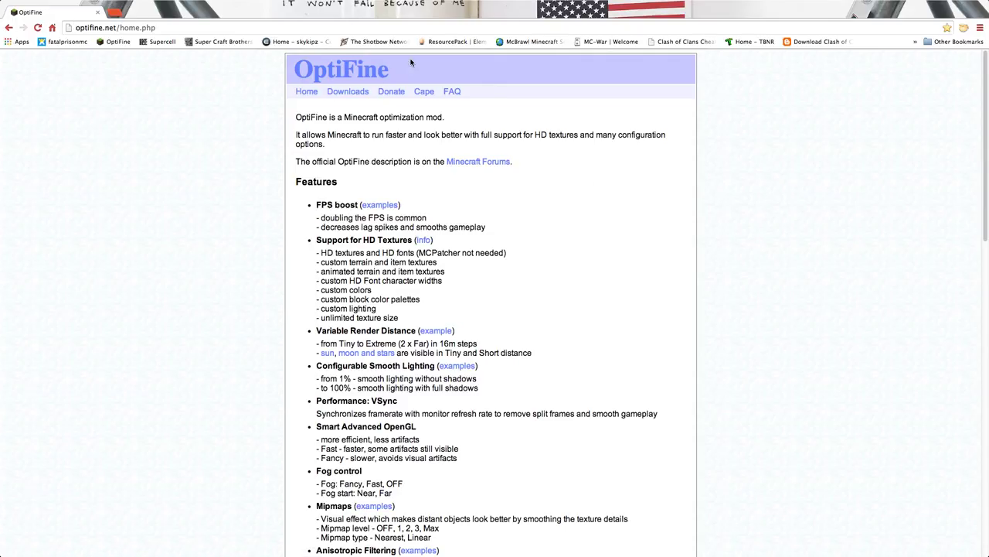
Download OptiFine 1.7.4 HD U D1 from the OptiFine downloads page, staying on the adf.ly page to skip the ad, and keep the file
{"action": "left_click", "coordinate": [347, 92]}
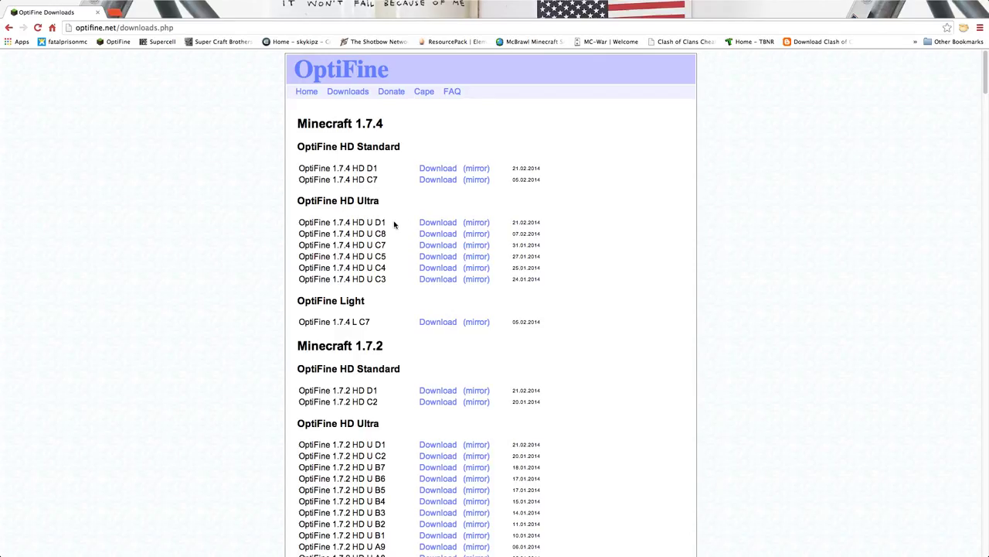
{"action": "left_click", "coordinate": [440, 223]}
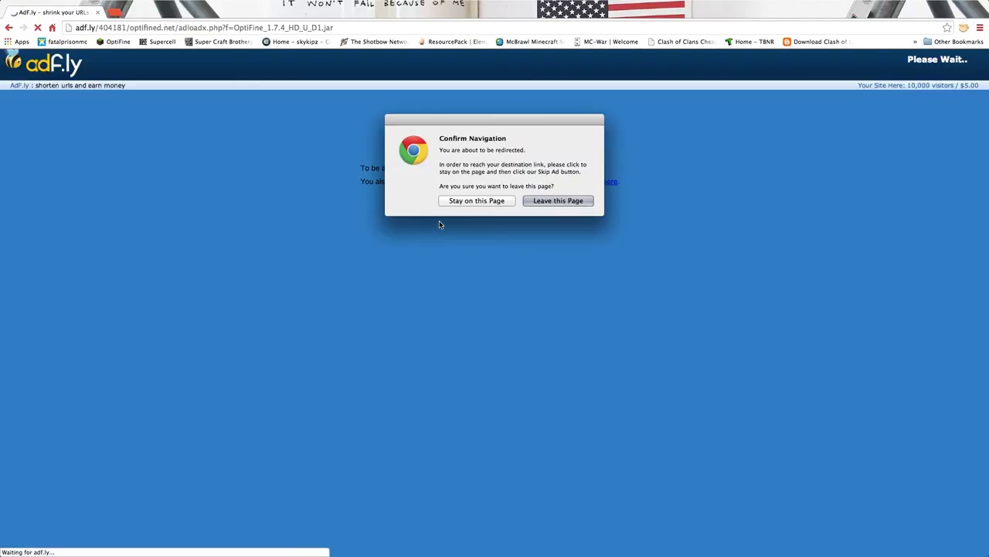
{"action": "left_click", "coordinate": [466, 203]}
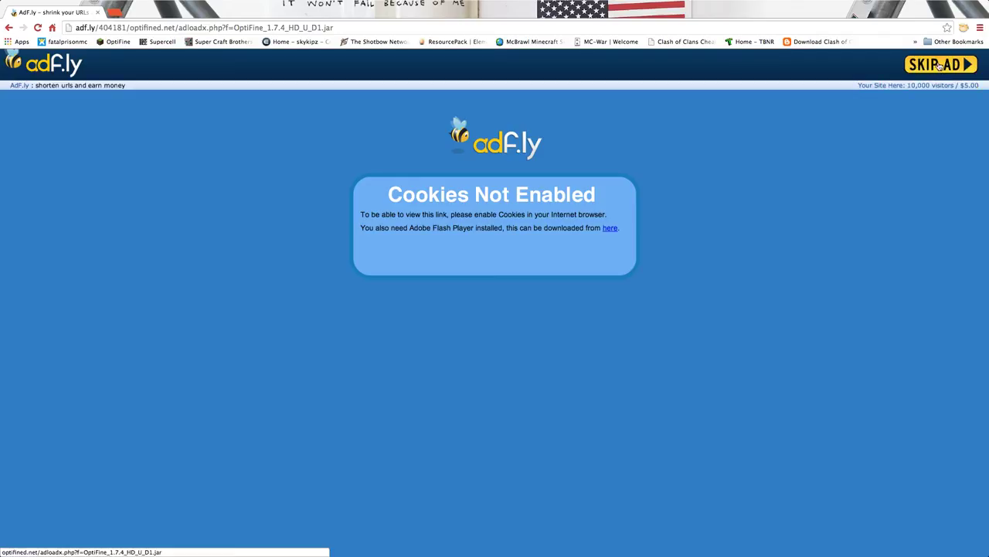
{"action": "left_click", "coordinate": [940, 66]}
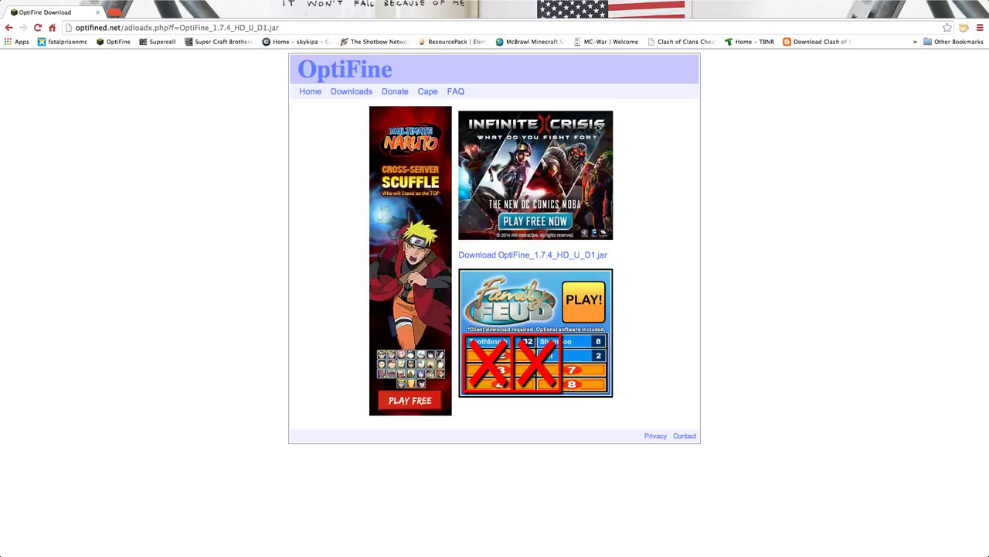
{"action": "left_click", "coordinate": [508, 258]}
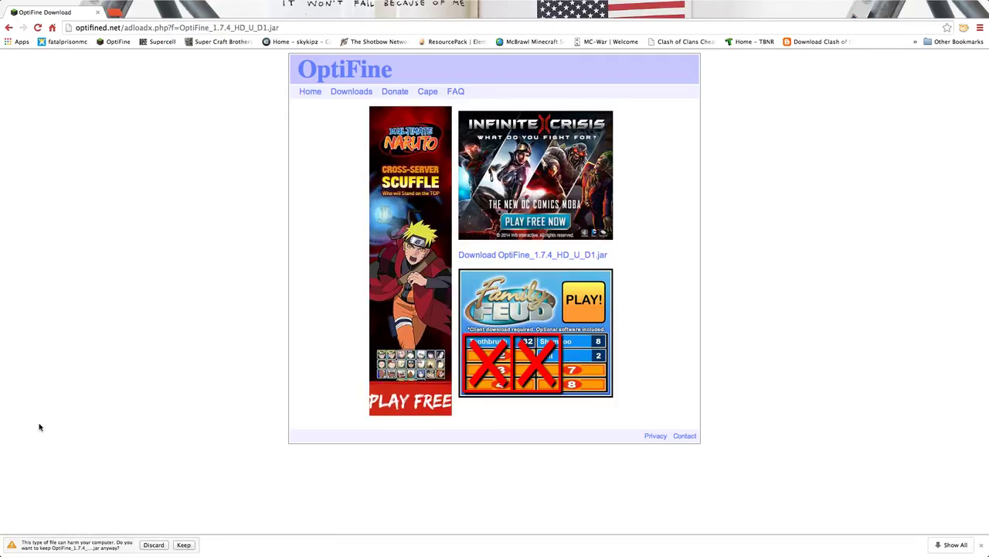
{"action": "left_click", "coordinate": [186, 545]}
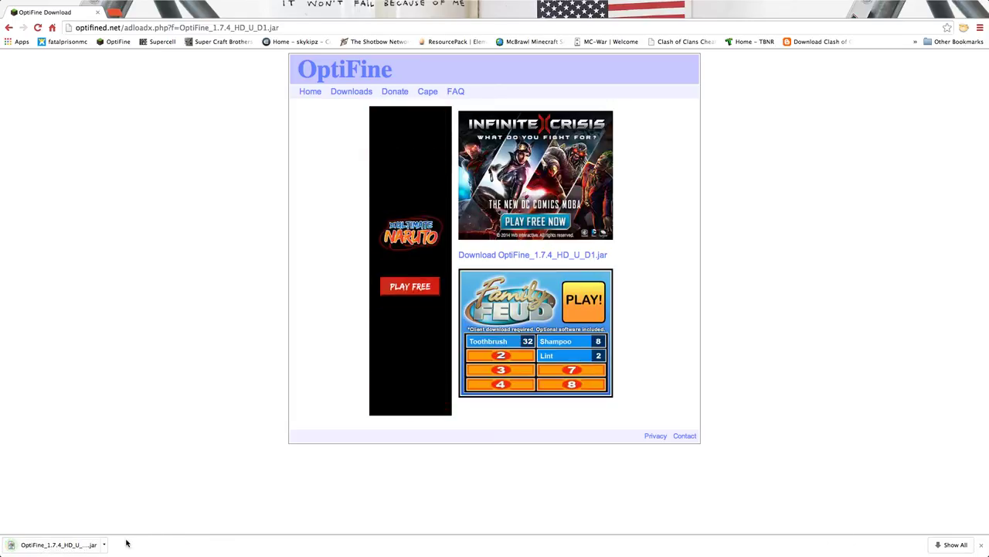
Locate the downloaded OptiFine jar in Finder, run it to install OptiFine for Minecraft 1.7.4, and close the Downloads window
{"action": "left_click", "coordinate": [103, 544]}
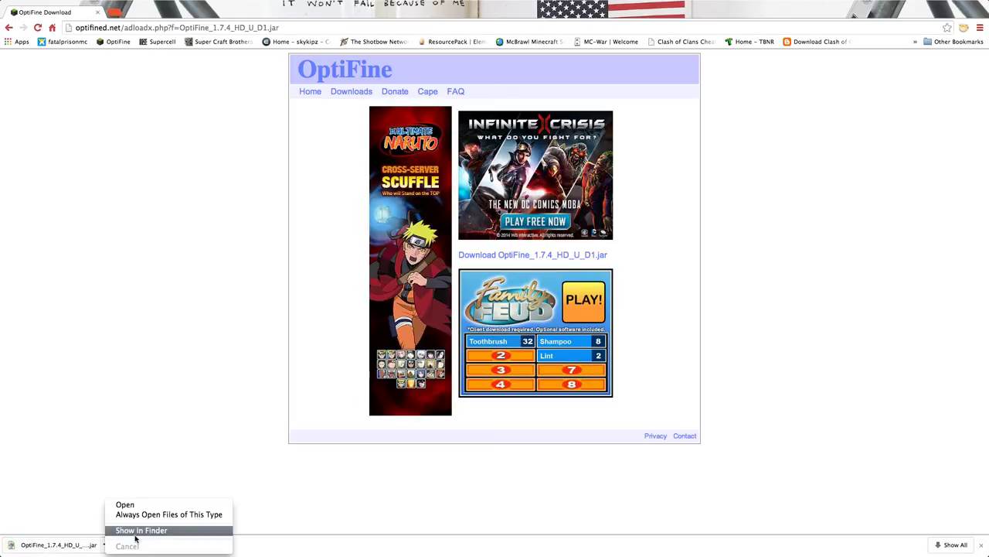
{"action": "left_click", "coordinate": [136, 531]}
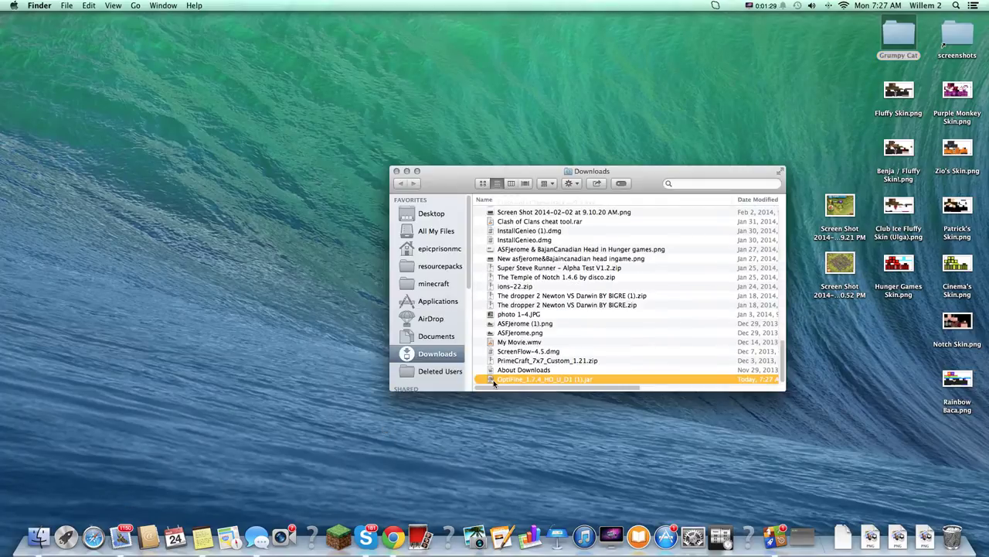
{"action": "double_click", "coordinate": [493, 381]}
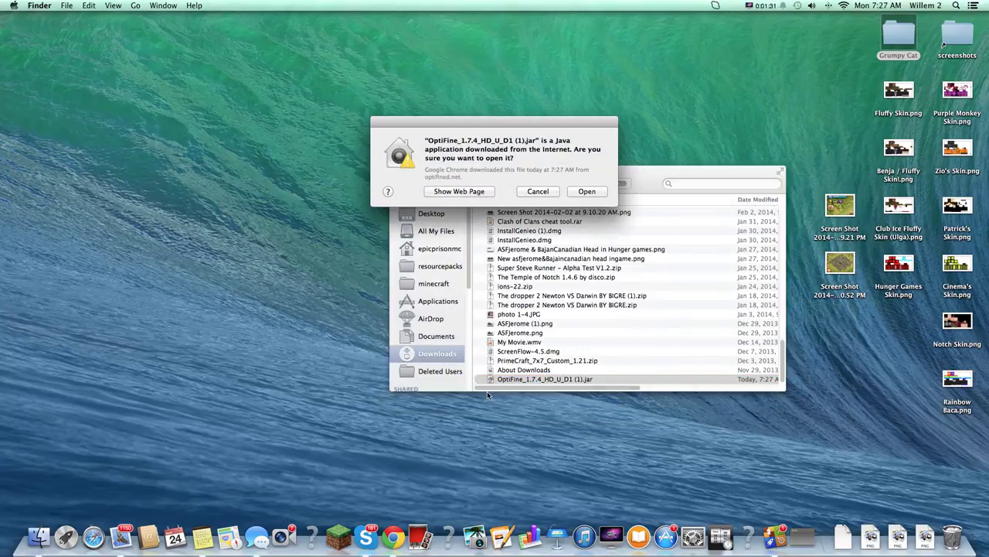
{"action": "left_click", "coordinate": [587, 191]}
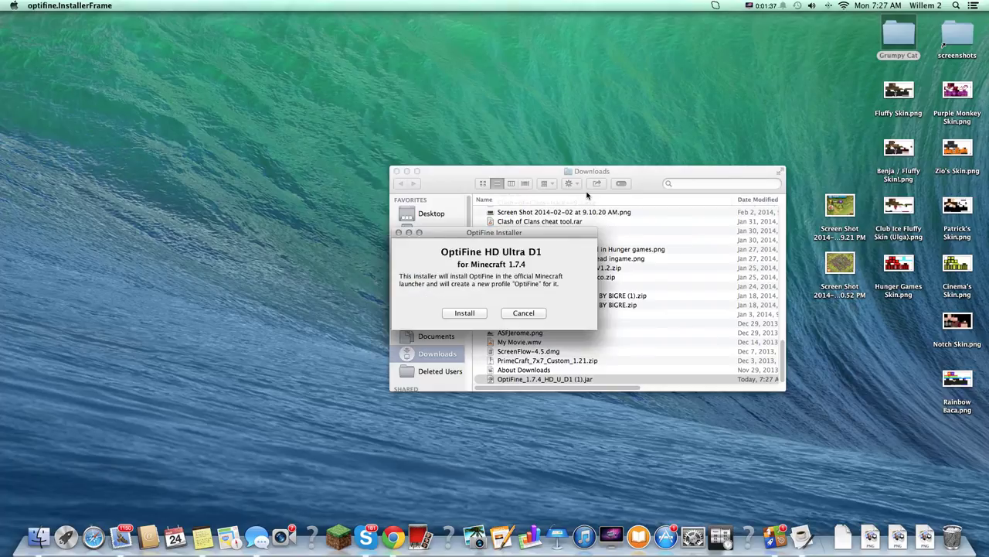
{"action": "left_click", "coordinate": [466, 313]}
{"action": "left_click", "coordinate": [551, 291]}
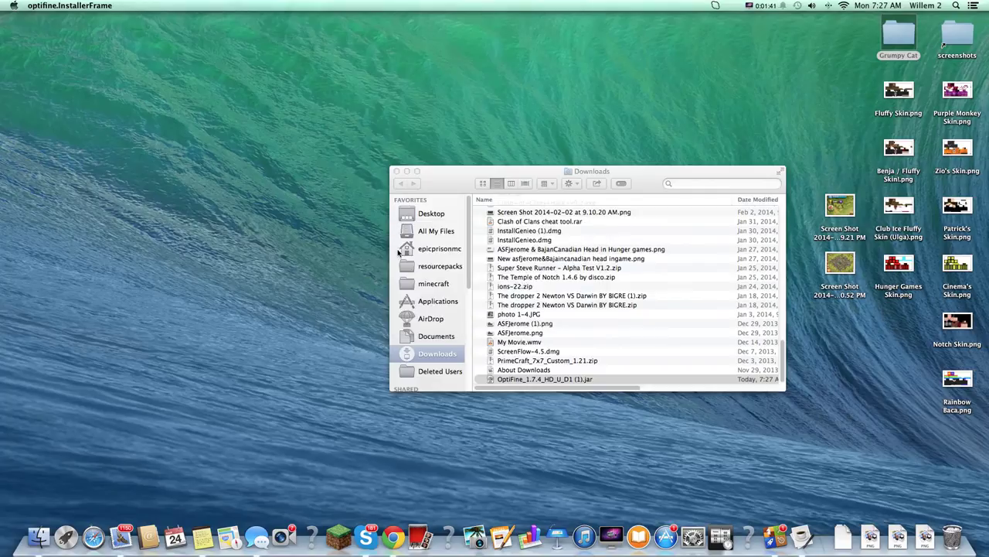
{"action": "left_click", "coordinate": [396, 171]}
Open the Minecraft launcher, start the game with the OptiFine profile, and make the game window full screen
{"action": "key", "text": "super+Tab"}
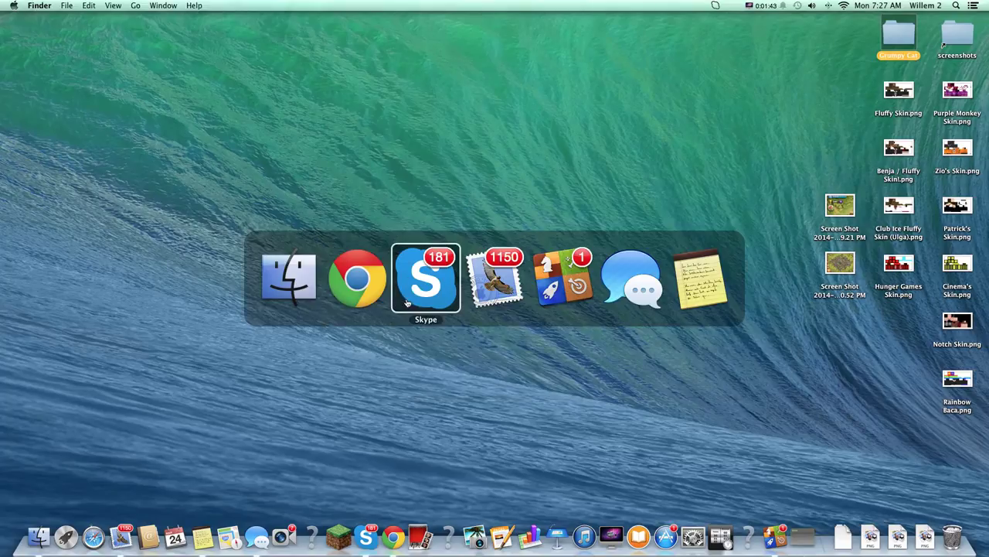
{"action": "left_click", "coordinate": [338, 544]}
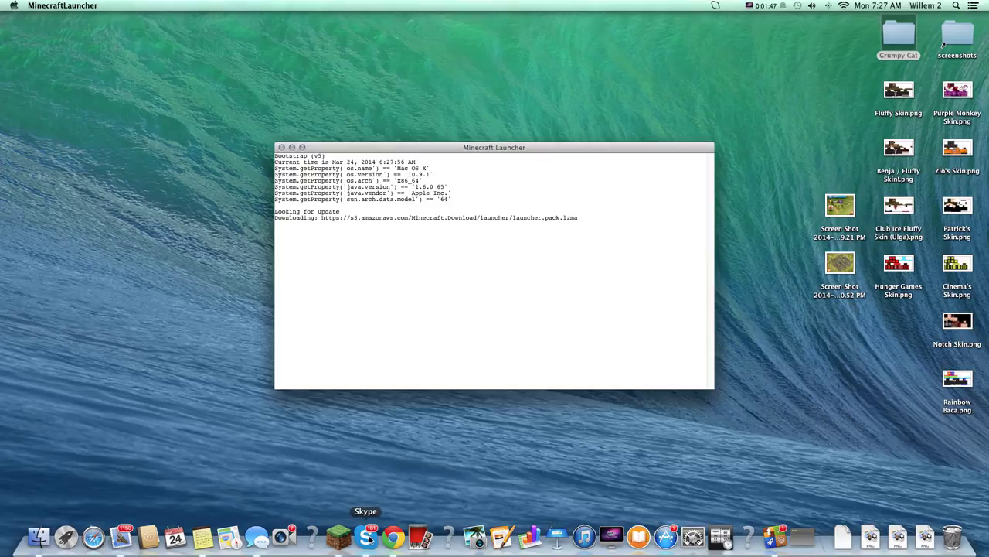
{"action": "left_click", "coordinate": [624, 116]}
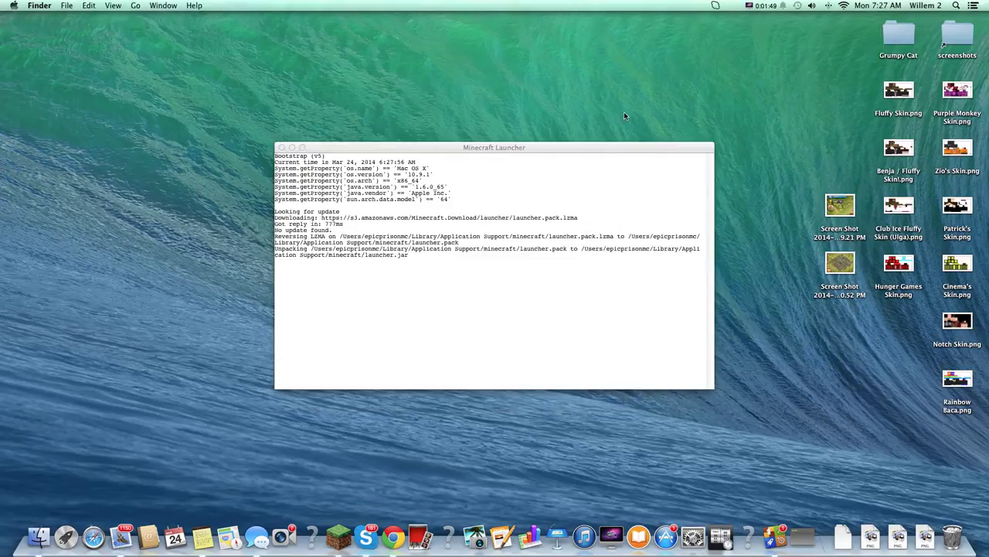
{"action": "left_click", "coordinate": [581, 150]}
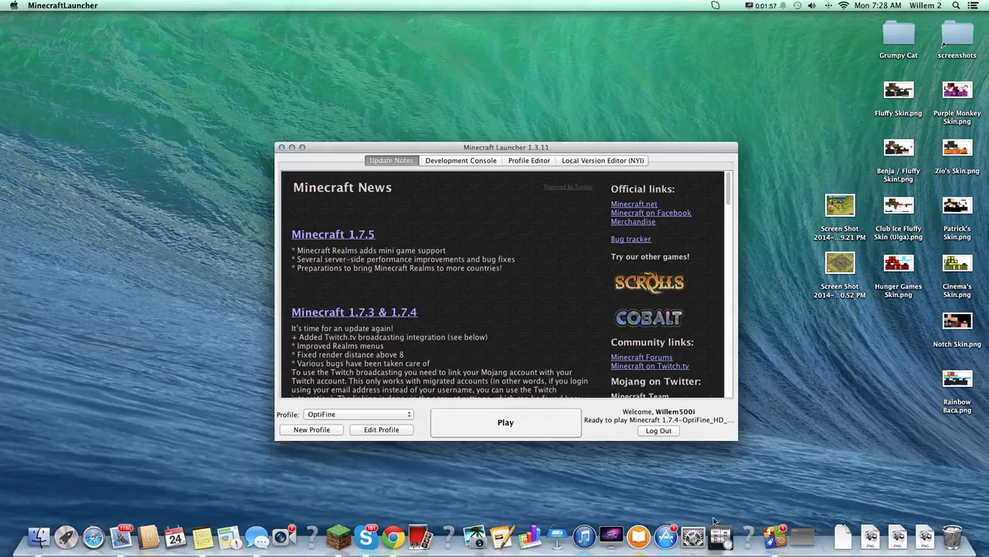
{"action": "left_click", "coordinate": [352, 419]}
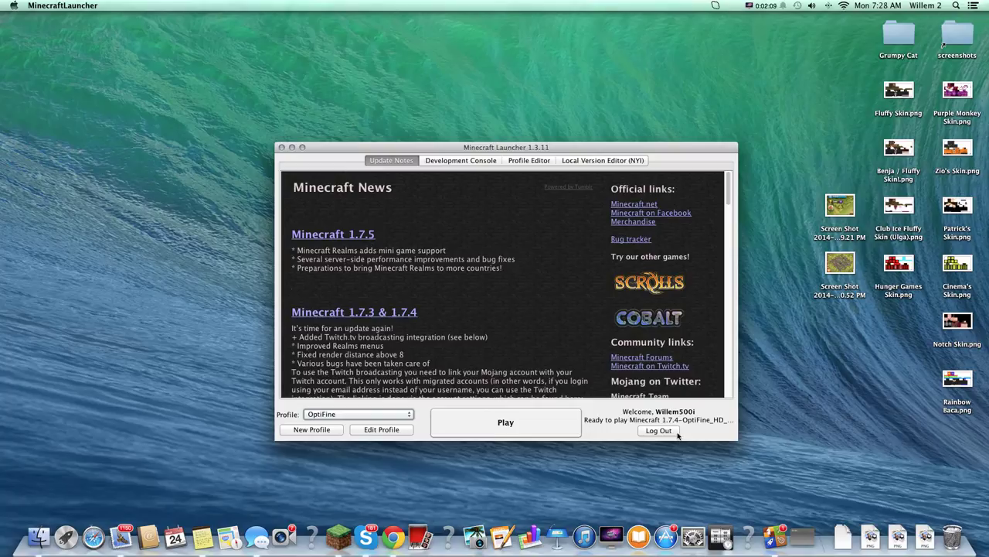
{"action": "left_click", "coordinate": [506, 426]}
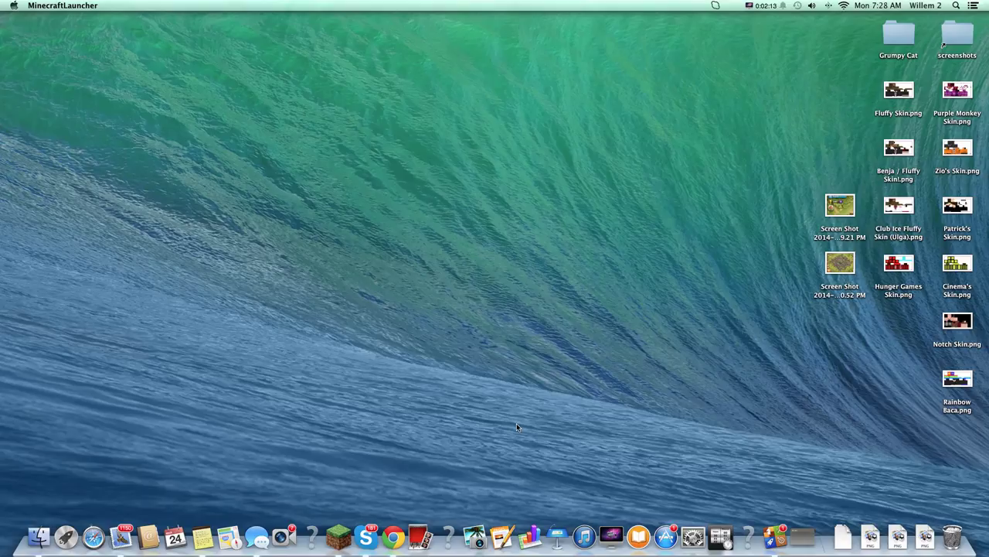
{"action": "key", "text": "super+Tab"}
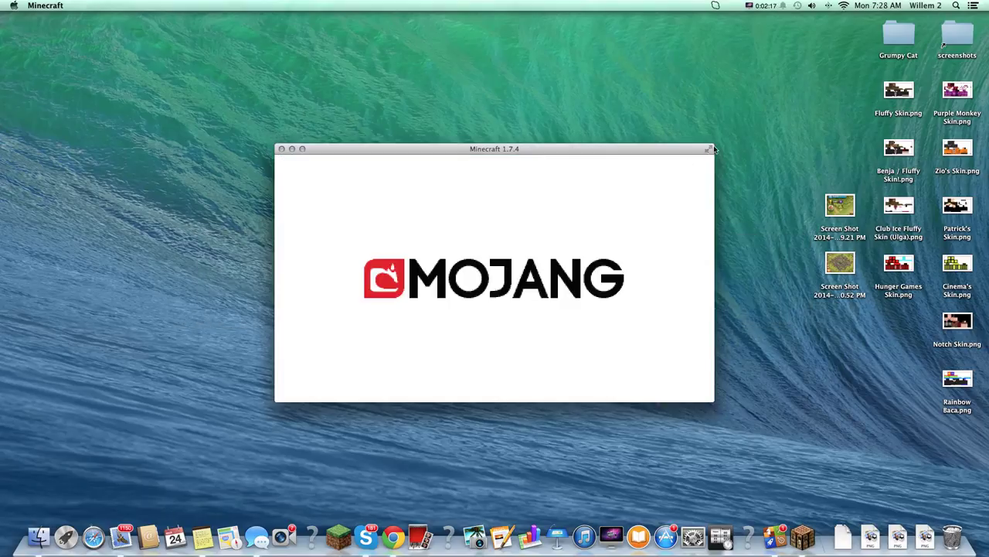
{"action": "left_click", "coordinate": [708, 153]}
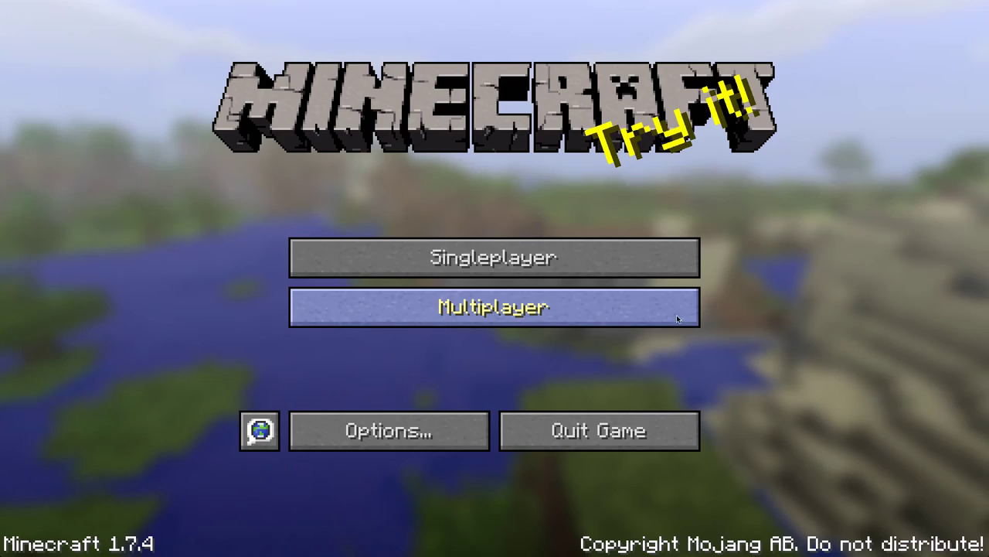
Join the Mineplex server in multiplayer and walk forward through the lobby
{"action": "left_click", "coordinate": [677, 314]}
{"action": "double_click", "coordinate": [582, 116]}
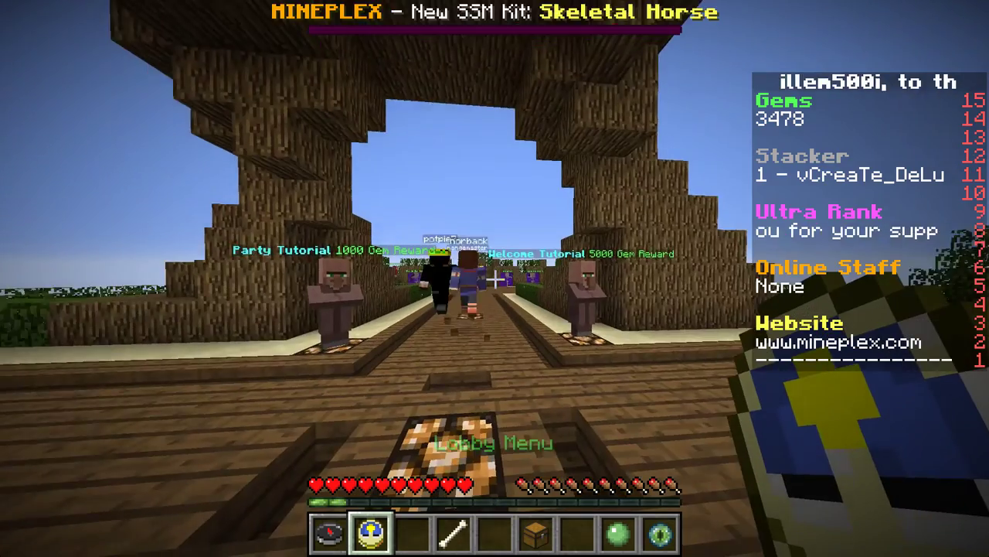
{"action": "key", "text": "w"}
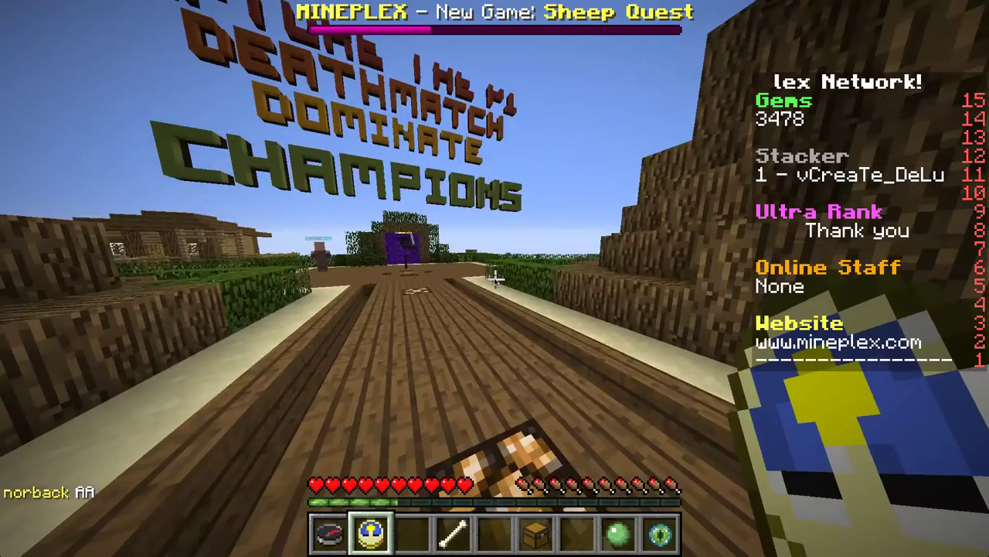
In the game's control settings, reset the Zoom key binding and assign it to R
{"action": "key", "text": "Escape"}
{"action": "left_click", "coordinate": [467, 307]}
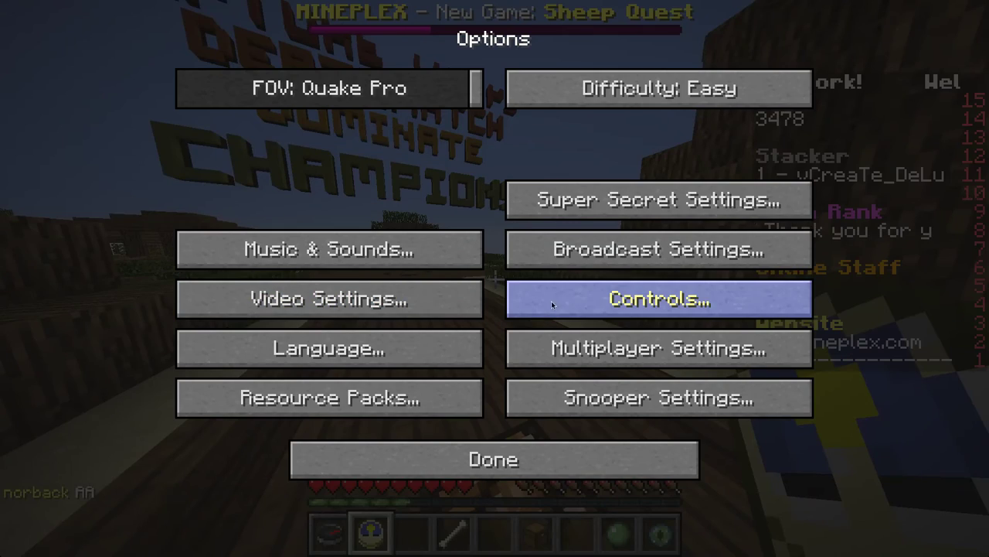
{"action": "left_click", "coordinate": [551, 300]}
{"action": "left_click_drag", "start_coordinate": [798, 164], "coordinate": [776, 330]}
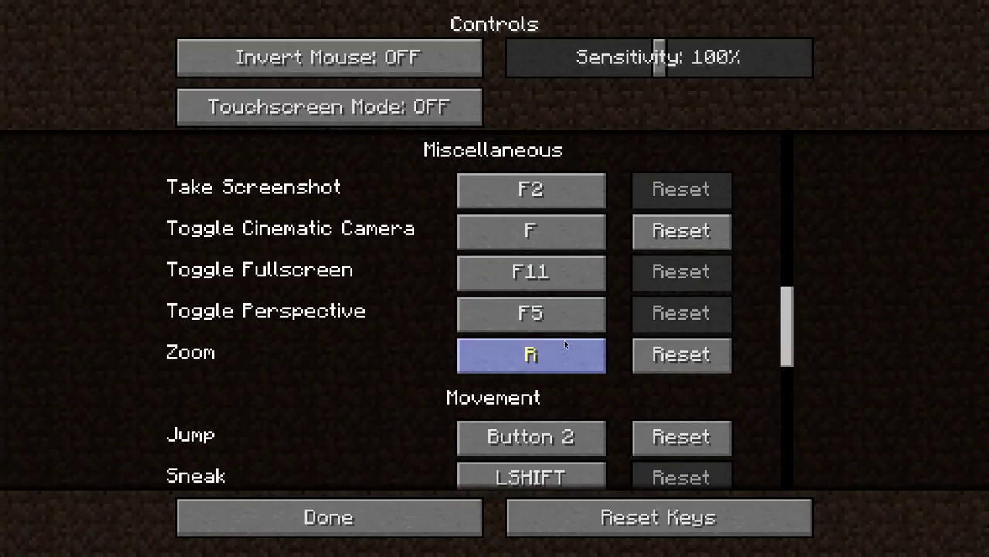
{"action": "left_click", "coordinate": [680, 356]}
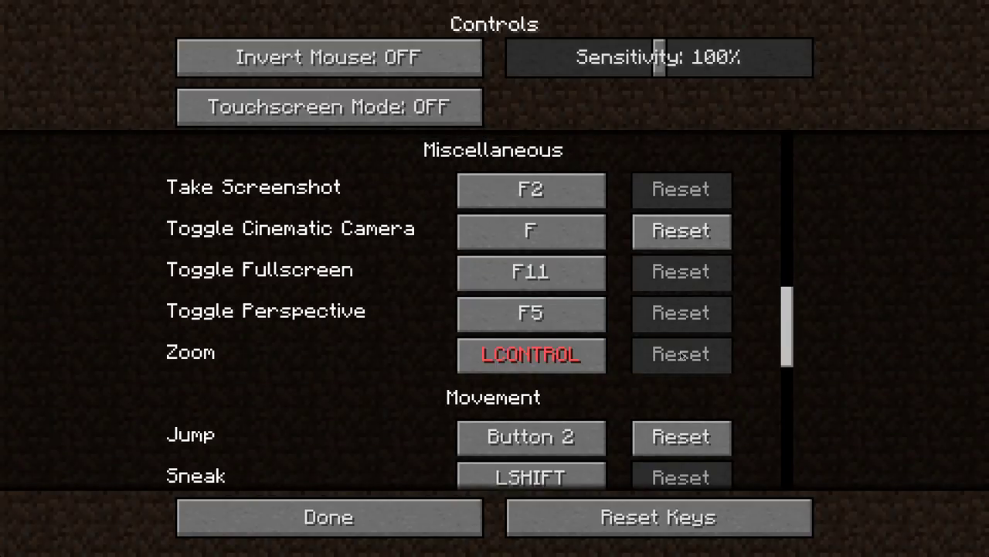
{"action": "left_click", "coordinate": [551, 356]}
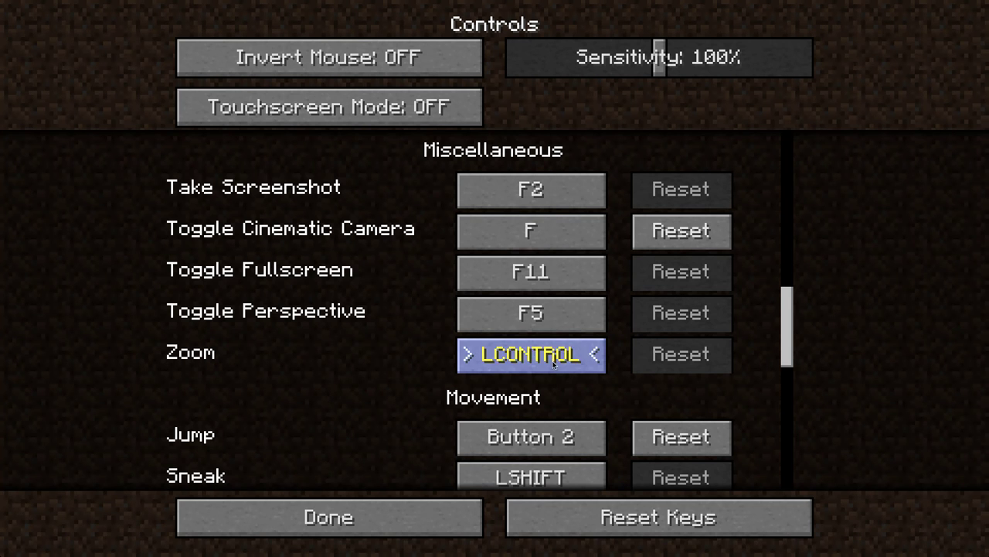
{"action": "key", "text": "r"}
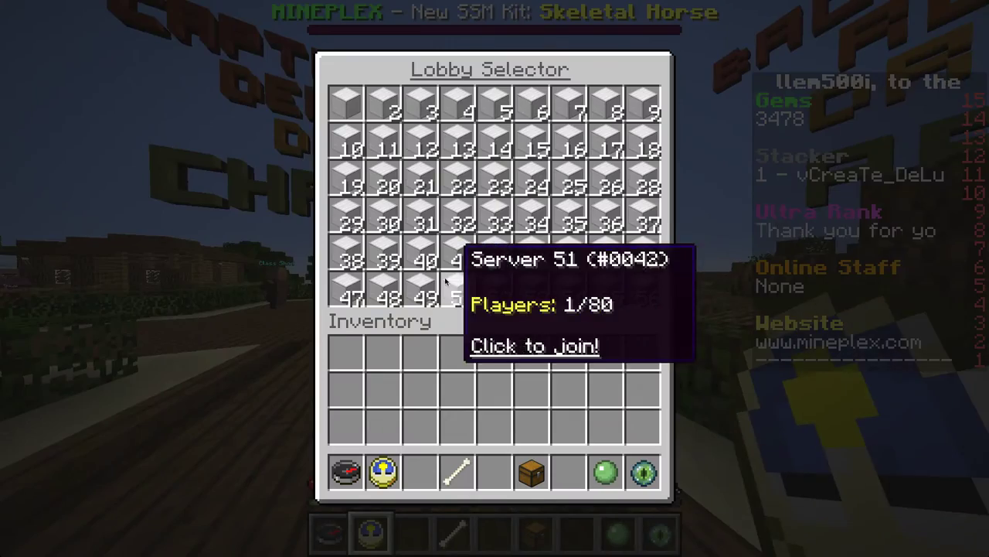
Close the lobby selector and try out the zoom in the Mineplex lobby
{"action": "key", "text": "Escape"}
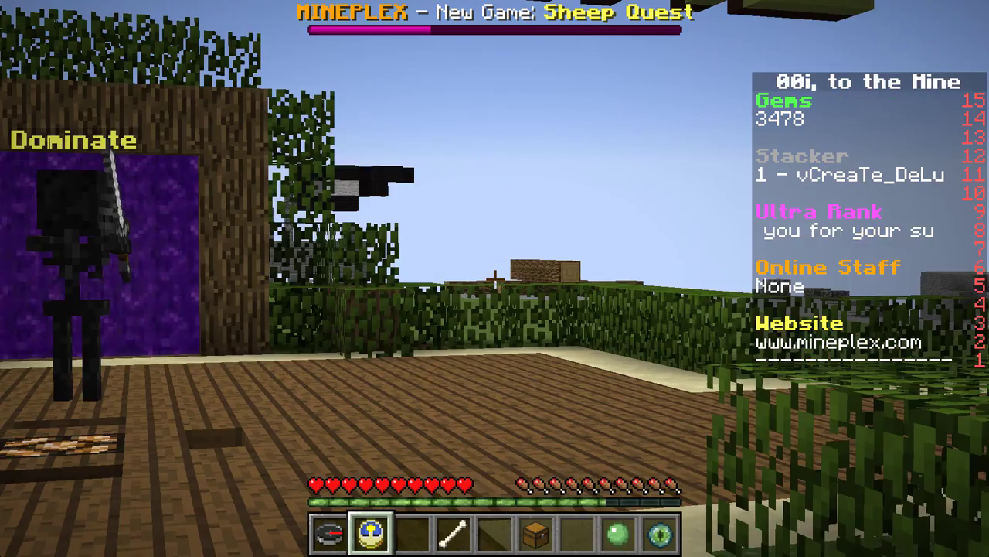
{"action": "scroll", "coordinate": [494, 278], "scroll_direction": "down", "scroll_amount": 3}
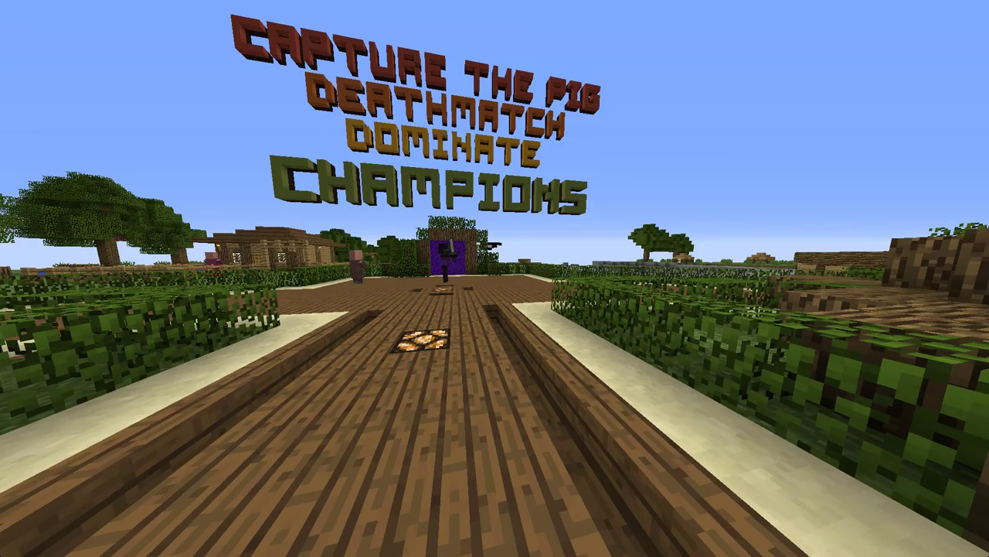
In the game's control settings, reset the Toggle Cinematic Camera binding and assign it to F
{"action": "key", "text": "Escape"}
{"action": "left_click", "coordinate": [389, 384]}
{"action": "left_click", "coordinate": [665, 297]}
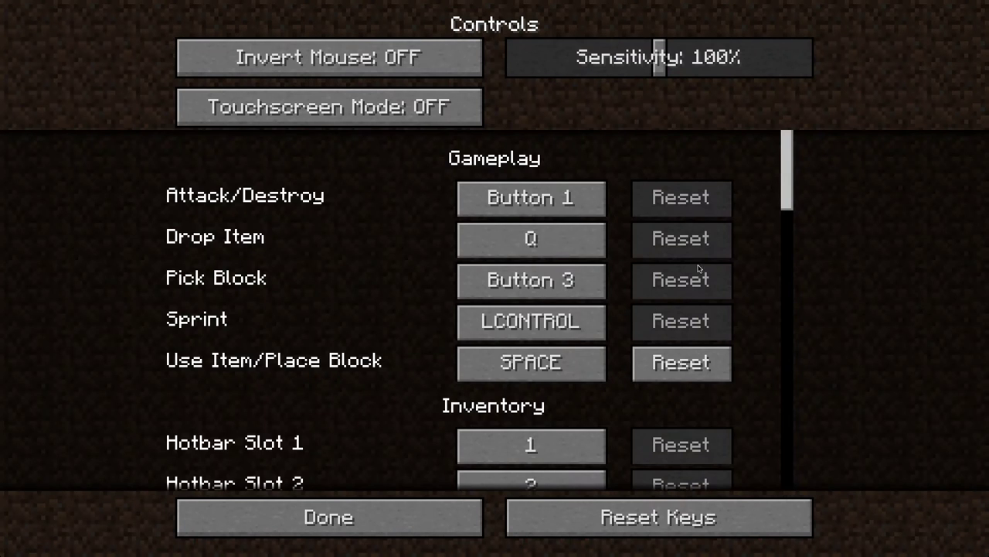
{"action": "left_click_drag", "start_coordinate": [778, 192], "coordinate": [770, 327]}
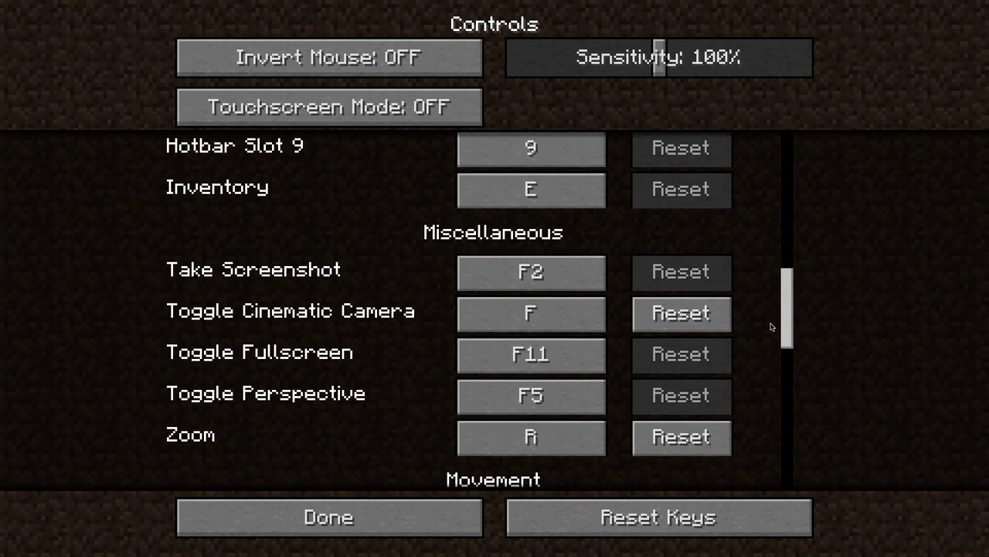
{"action": "left_click", "coordinate": [642, 315]}
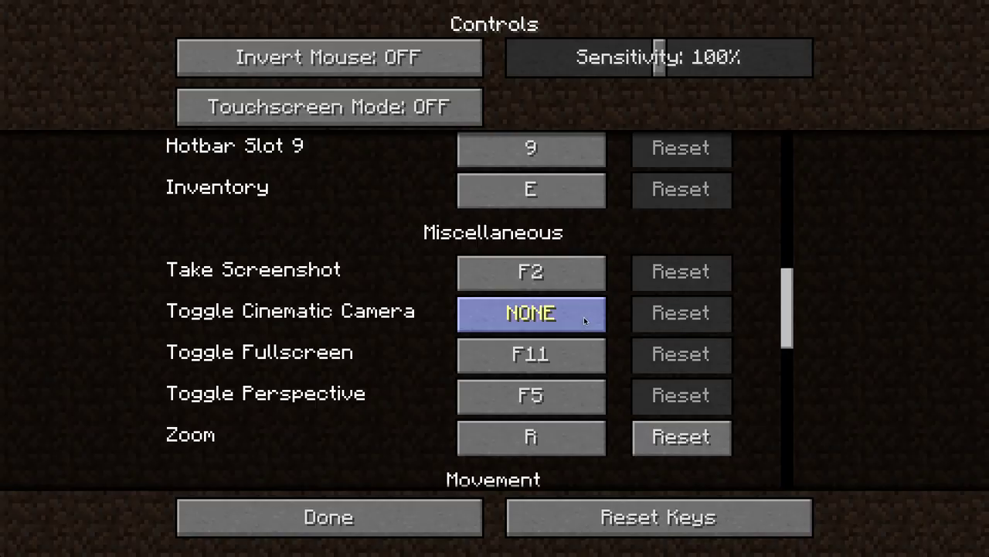
{"action": "key", "text": "f"}
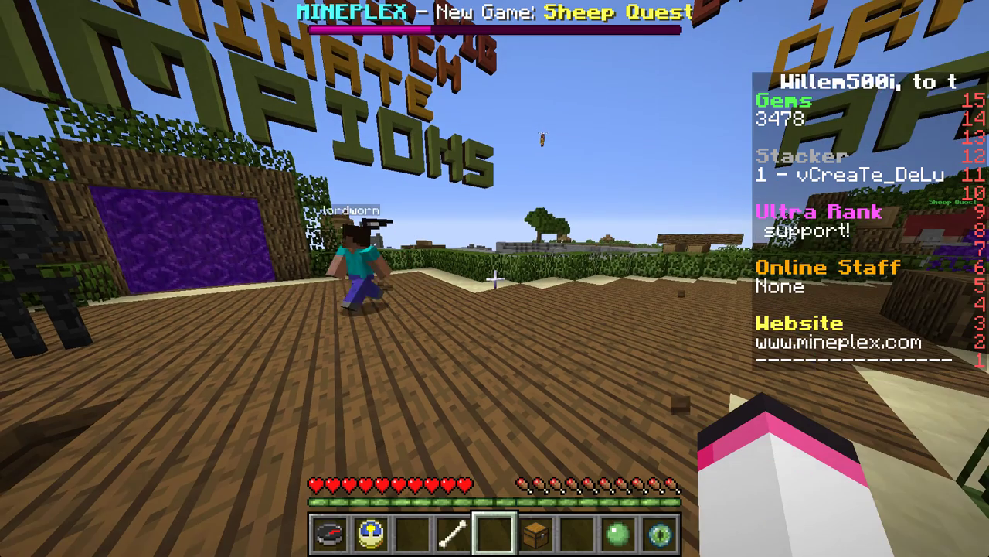
Switch back to the OptiFine download page in Chrome
{"action": "key", "text": "super+Tab"}
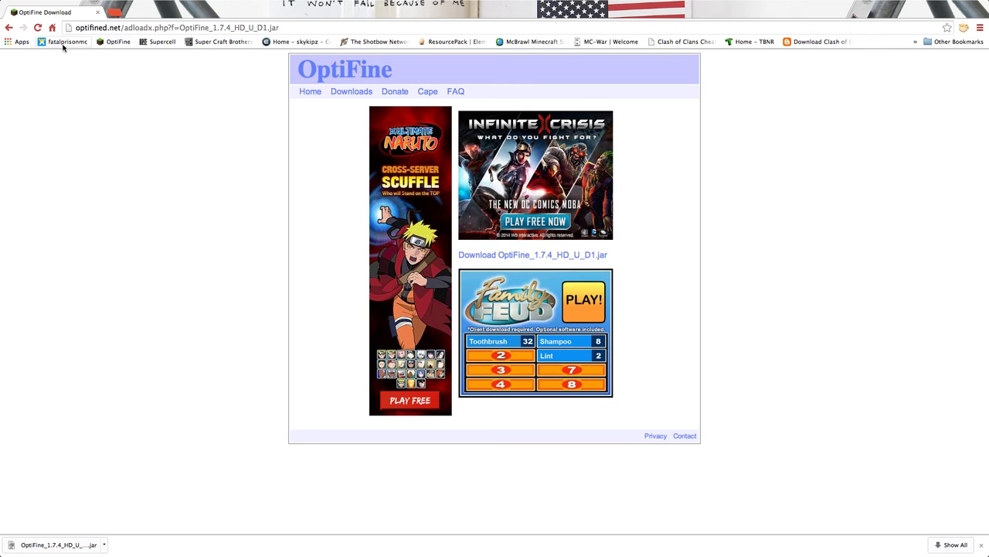
Open the cape page of the OptiFine site and log in with the Minecraft account's e-mail and password
{"action": "left_click", "coordinate": [112, 42]}
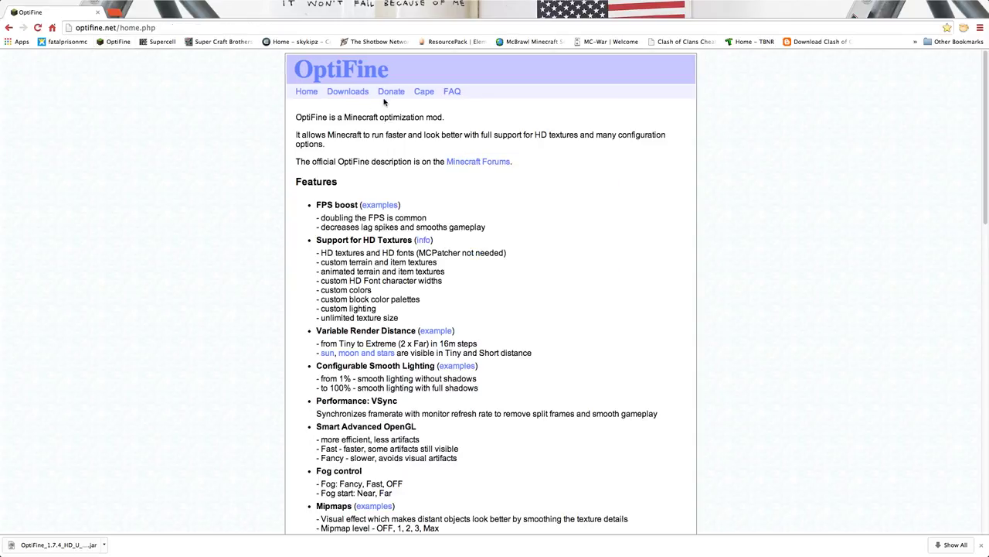
{"action": "left_click", "coordinate": [424, 93]}
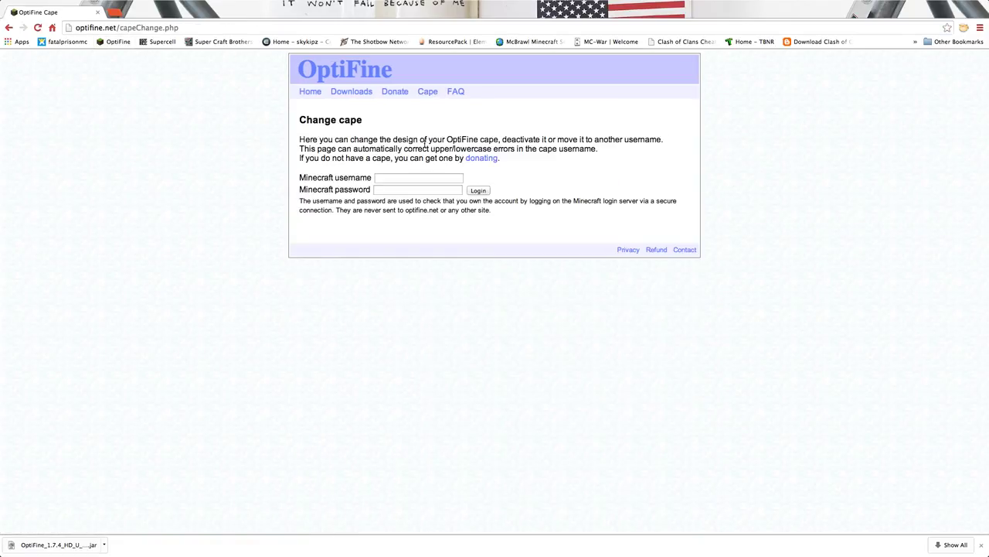
{"action": "left_click", "coordinate": [444, 177]}
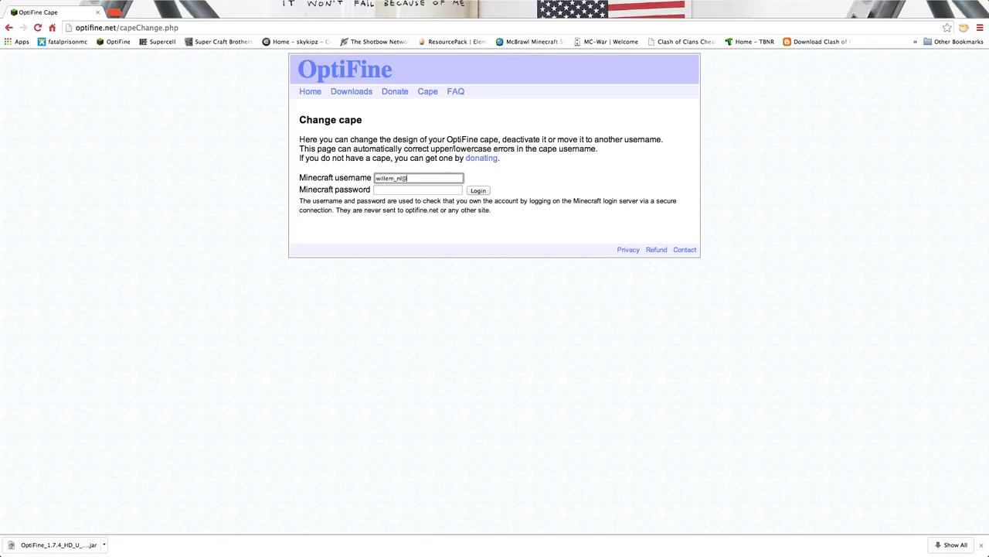
{"action": "key", "text": "Tab"}
{"action": "type", "text": "a"}
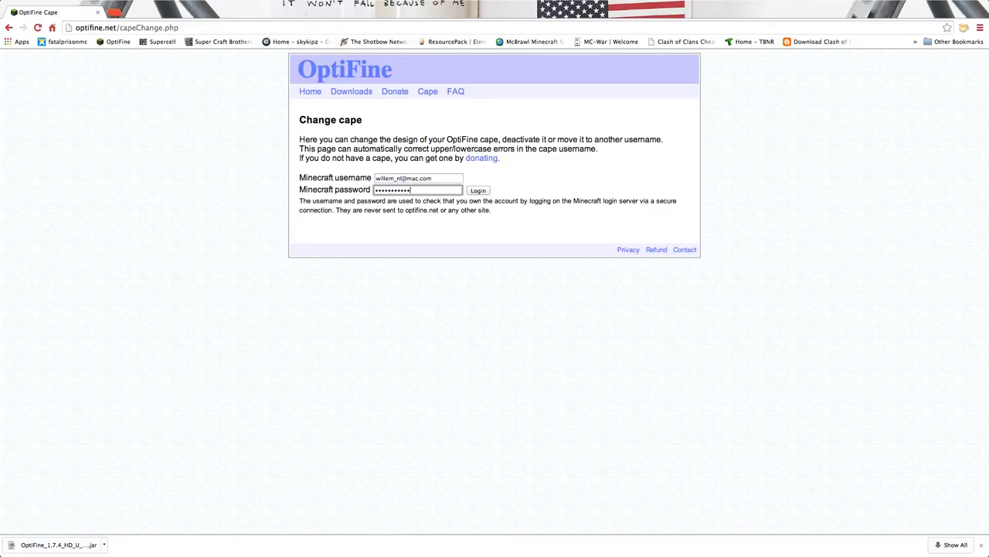
{"action": "left_click", "coordinate": [477, 191]}
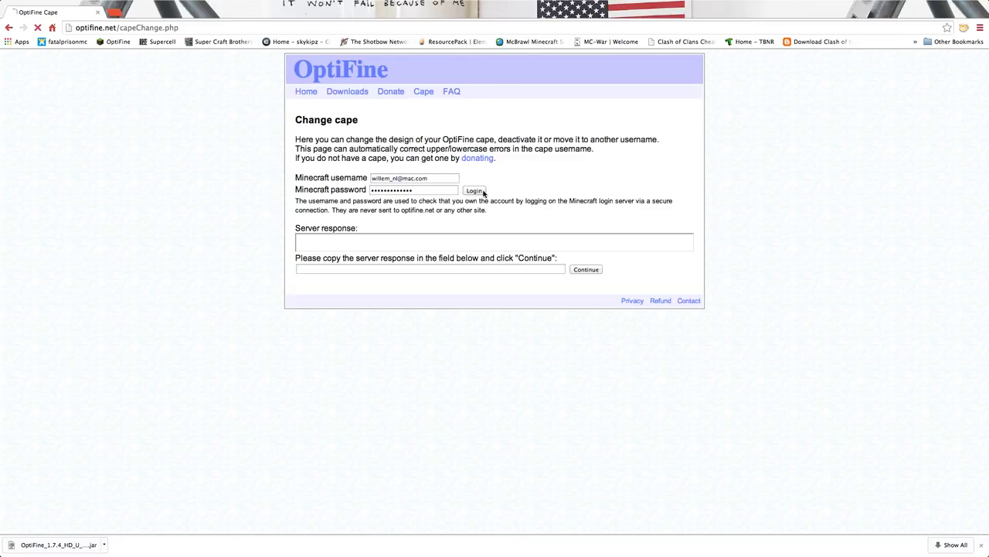
Copy the login server response into the field below it, continue, and look over the cape options
{"action": "left_click", "coordinate": [303, 242]}
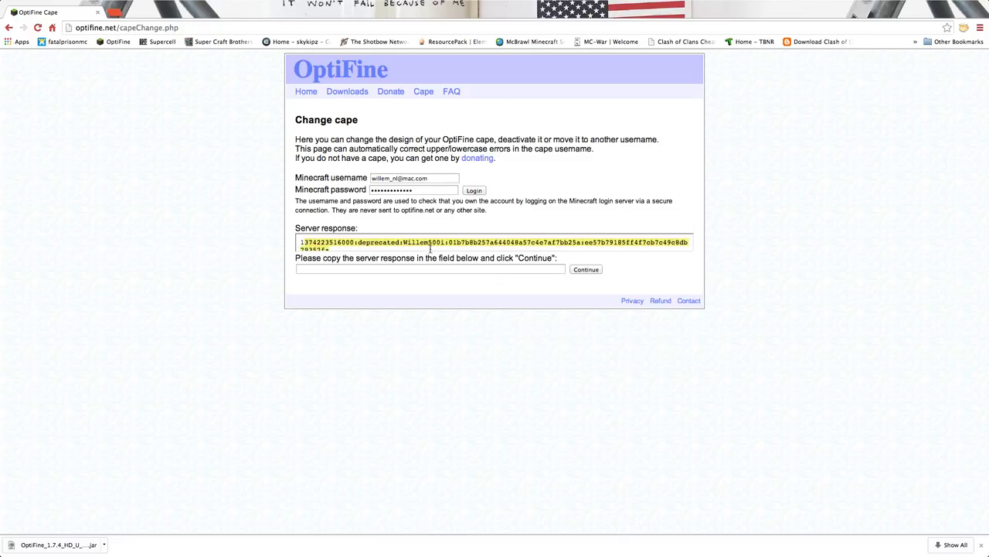
{"action": "left_click", "coordinate": [301, 244]}
{"action": "left_click_drag", "start_coordinate": [300, 244], "coordinate": [382, 250]}
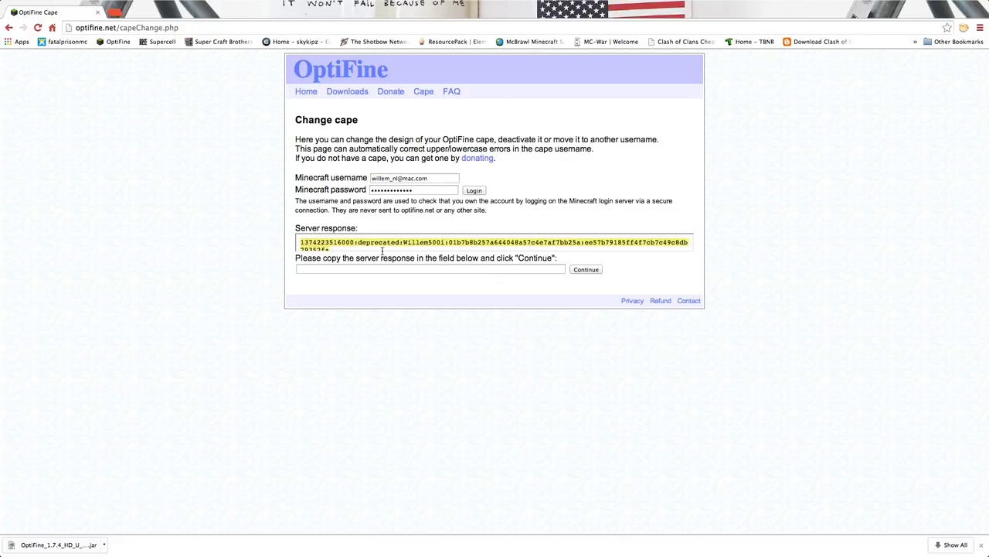
{"action": "left_click", "coordinate": [542, 269]}
{"action": "key", "text": "super+v"}
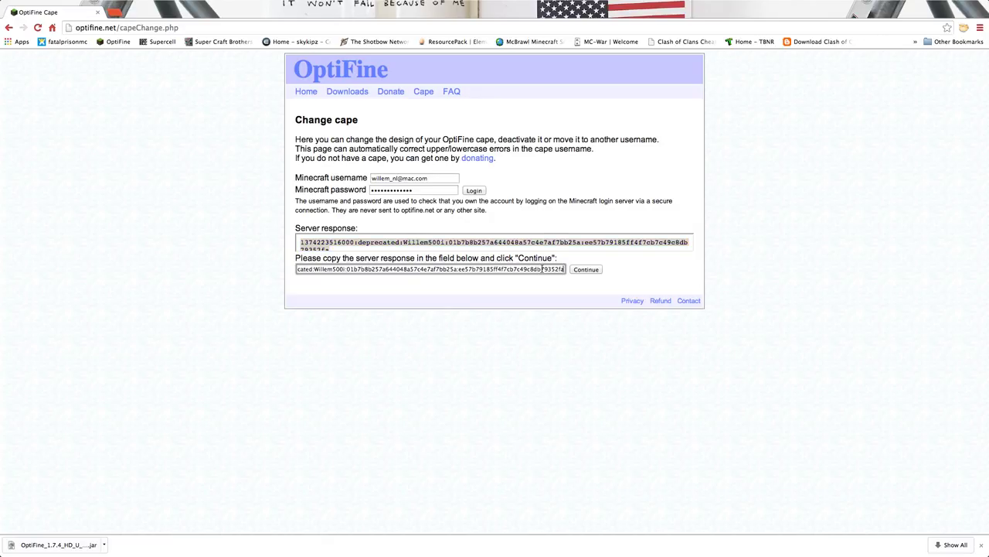
{"action": "left_click", "coordinate": [580, 271]}
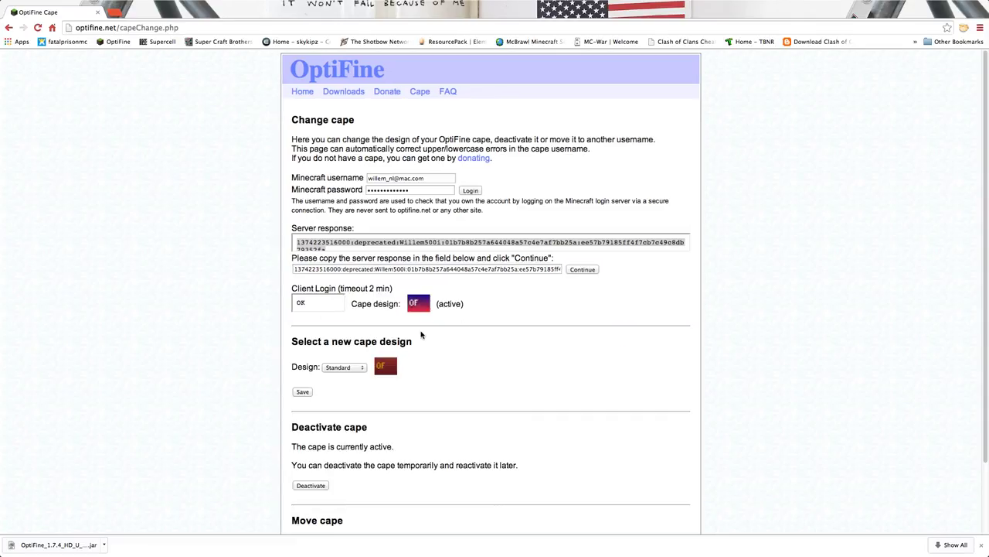
{"action": "scroll", "coordinate": [422, 334], "scroll_direction": "down", "scroll_amount": 3}
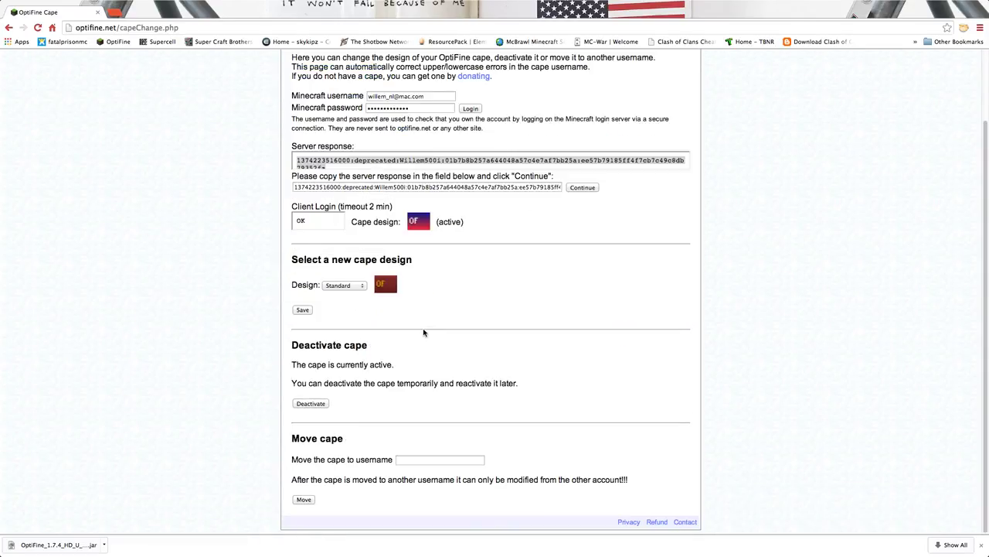
{"action": "scroll", "coordinate": [424, 285], "scroll_direction": "up", "scroll_amount": 3}
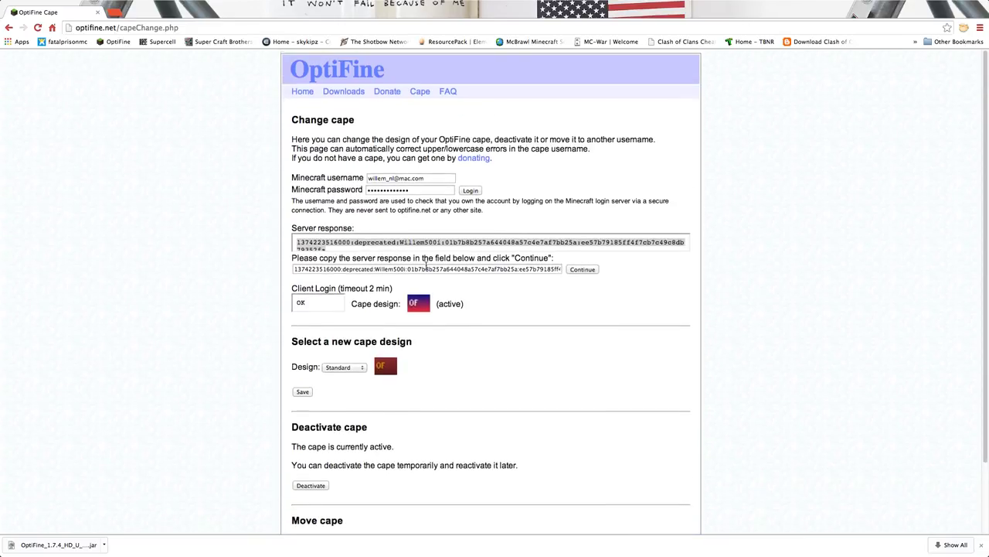
{"action": "scroll", "coordinate": [426, 266], "scroll_direction": "down", "scroll_amount": 2}
{"action": "scroll", "coordinate": [426, 265], "scroll_direction": "up", "scroll_amount": 2}
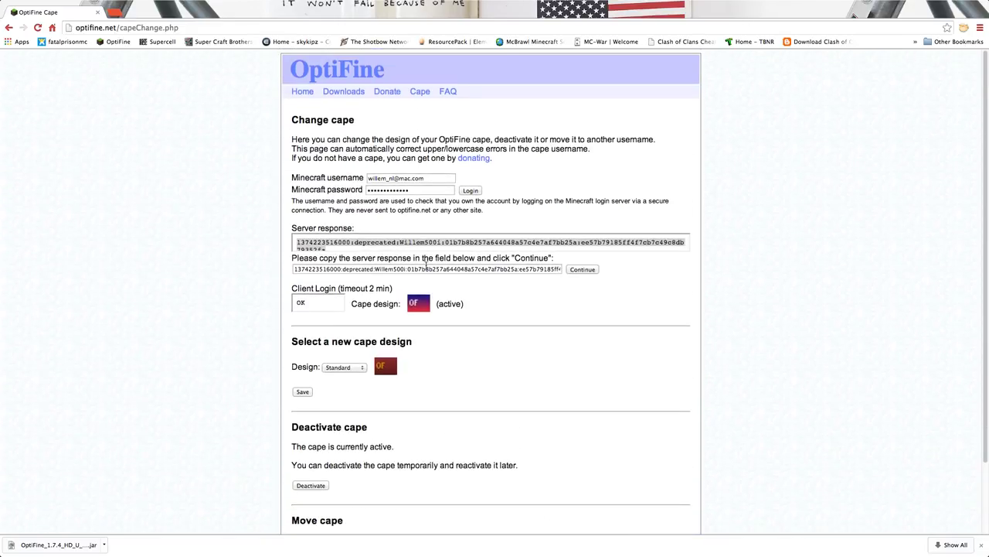
Open the donation page, start entering a Minecraft username for cape activation, and clear the field again
{"action": "left_click", "coordinate": [391, 93]}
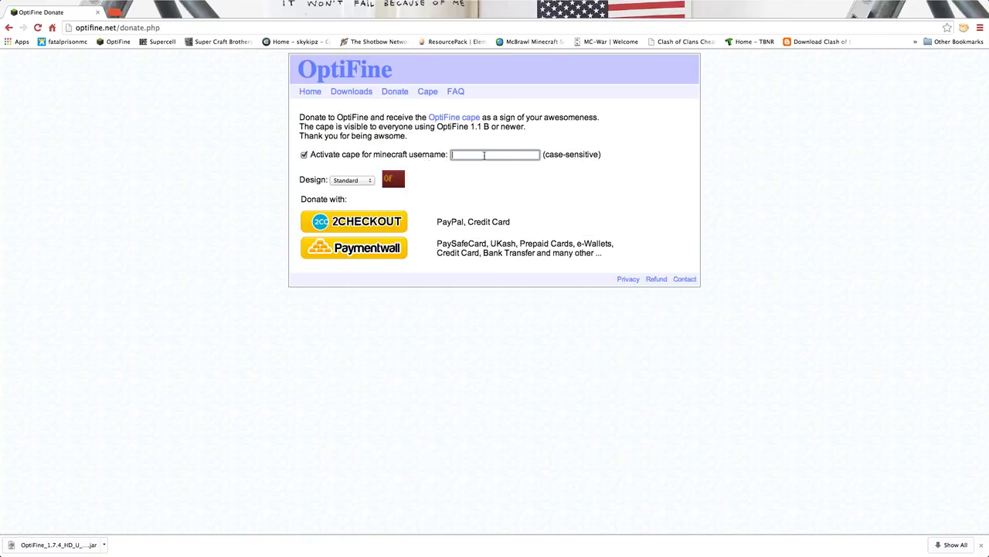
{"action": "left_click", "coordinate": [486, 157]}
{"action": "type", "text": "wi"}
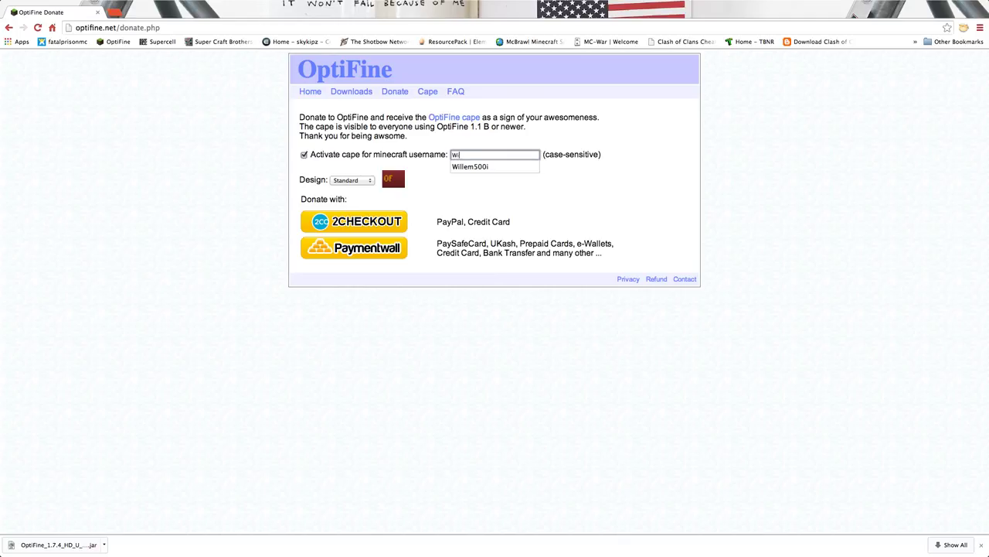
{"action": "left_click", "coordinate": [486, 190]}
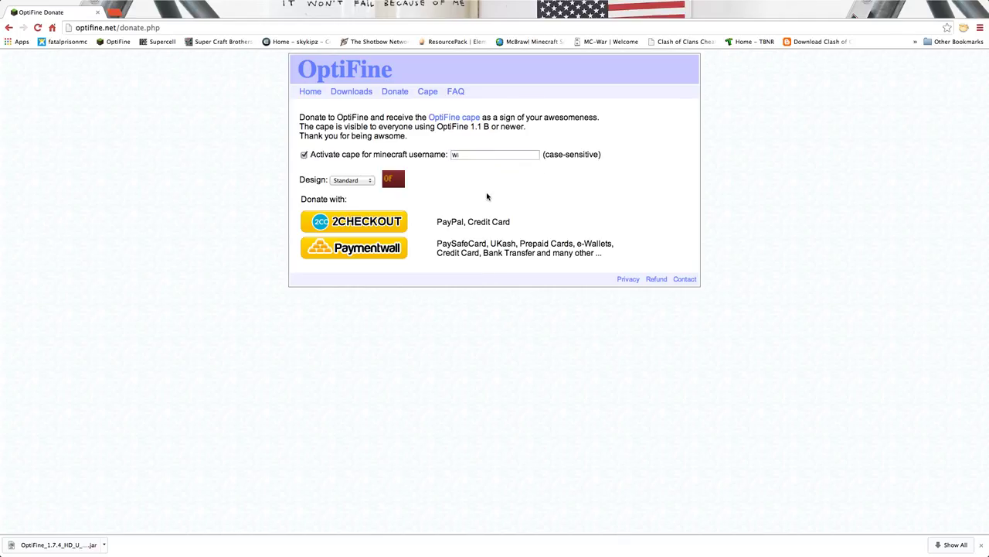
{"action": "key", "text": "BackSpace"}
{"action": "key", "text": "BackSpace"}
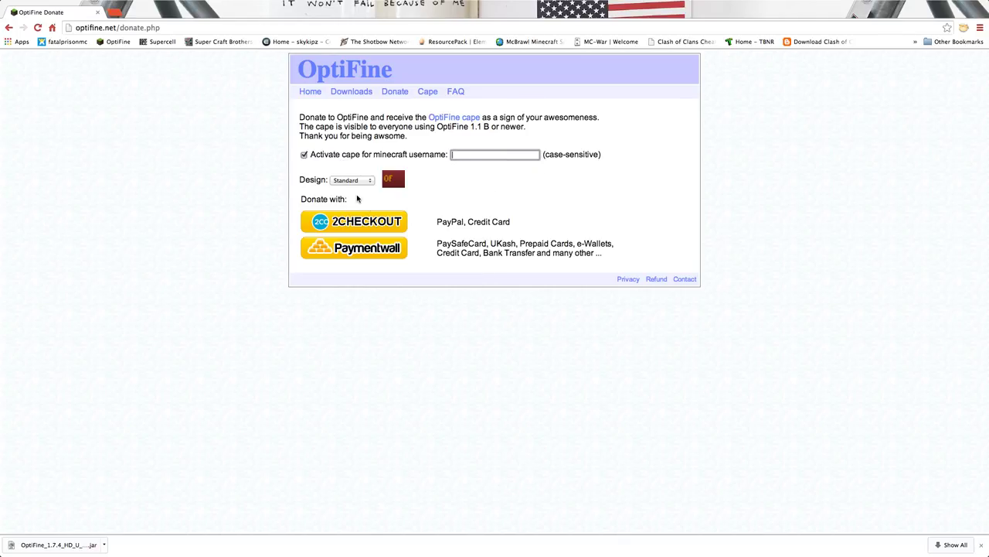
Return to the cape page and log in again with the Minecraft account's e-mail and password
{"action": "left_click", "coordinate": [428, 92]}
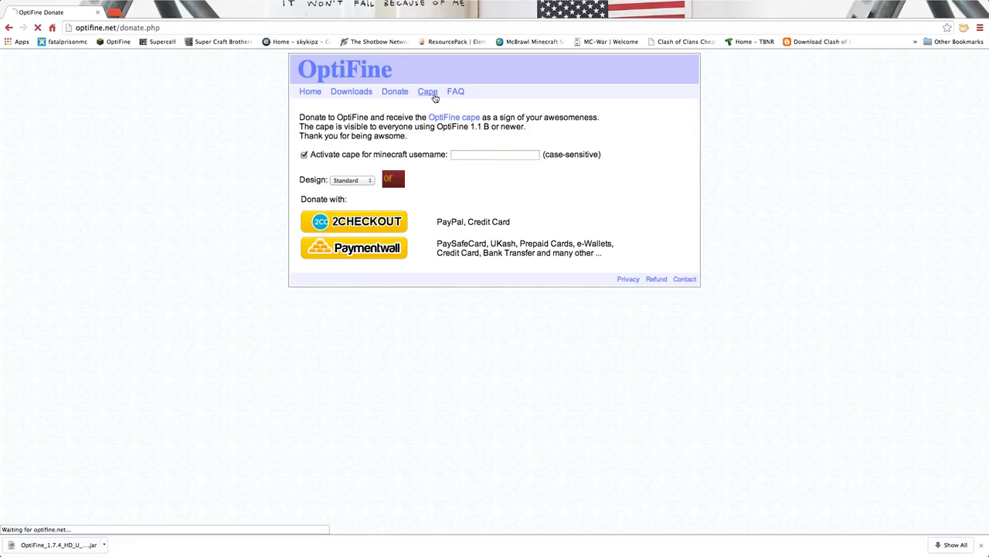
{"action": "left_click", "coordinate": [447, 178]}
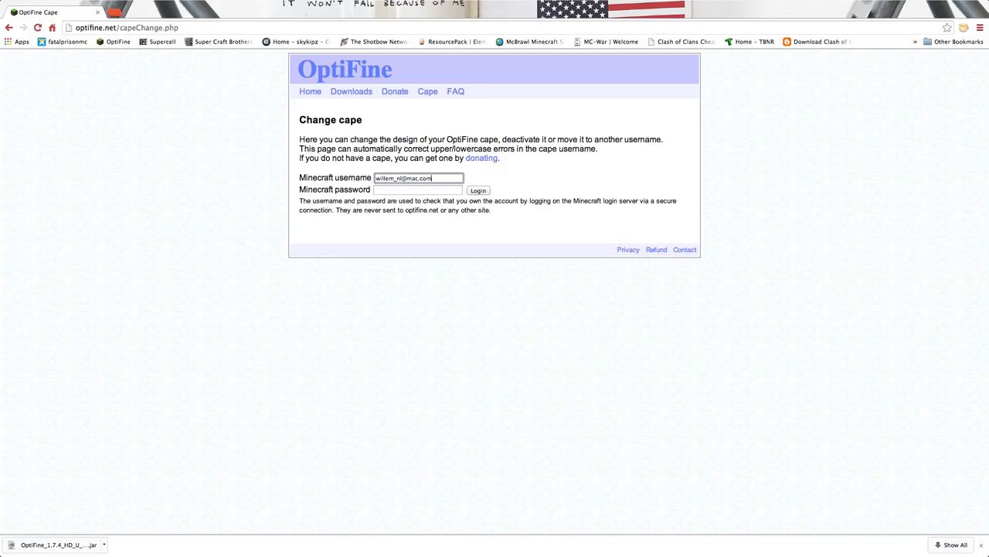
{"action": "left_click", "coordinate": [418, 189]}
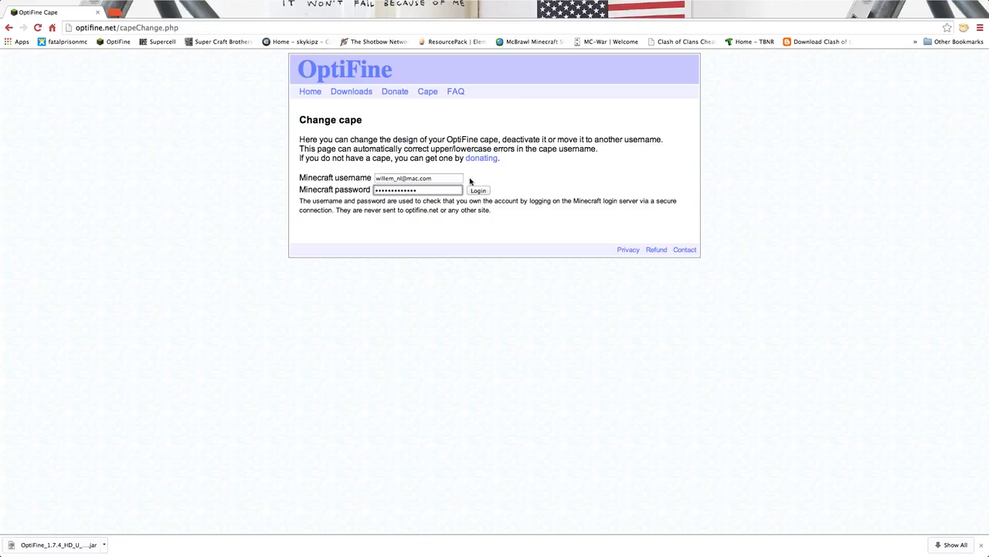
{"action": "left_click", "coordinate": [485, 190]}
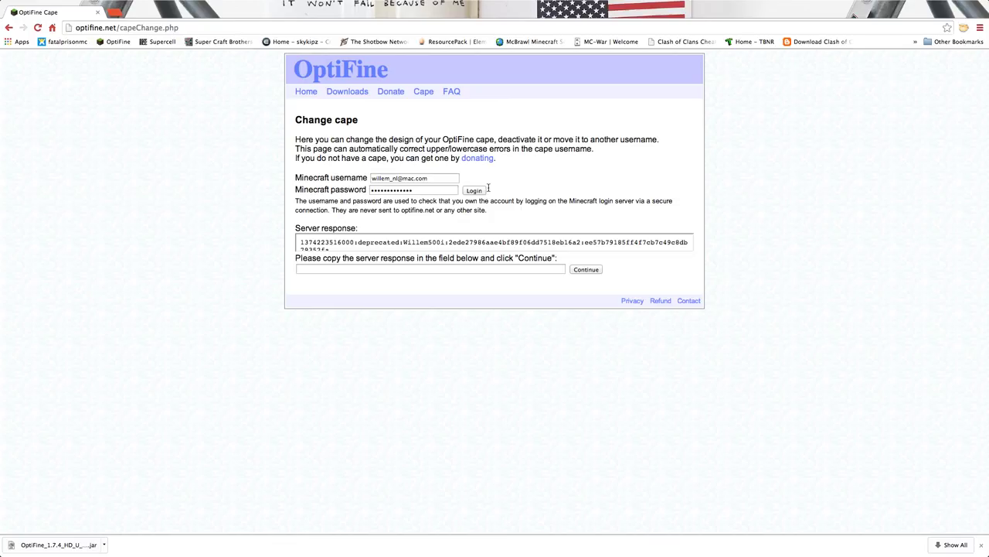
Paste the new login server response into the confirmation field and continue to the cape settings
{"action": "triple_click", "coordinate": [300, 245]}
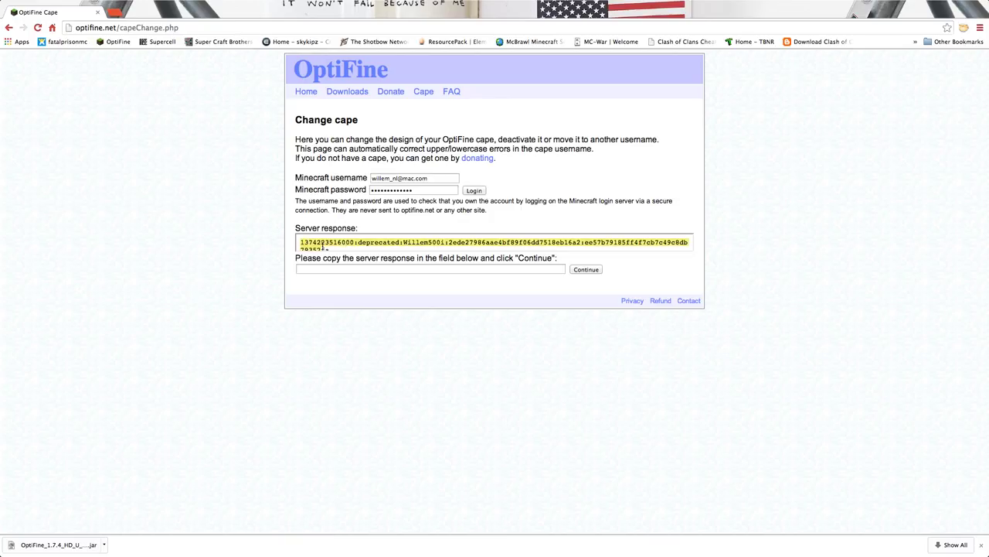
{"action": "left_click", "coordinate": [479, 268]}
{"action": "key", "text": "super+v"}
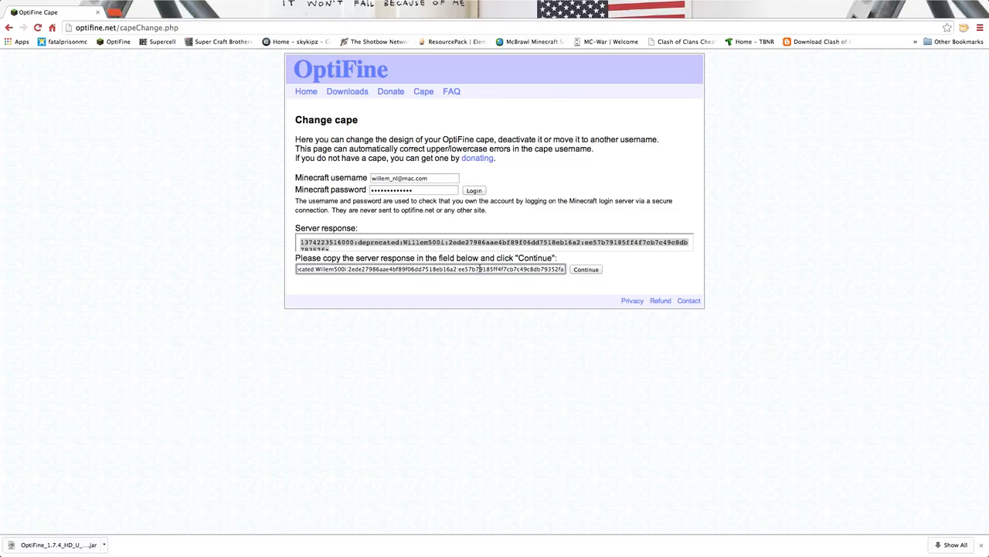
{"action": "left_click", "coordinate": [601, 269]}
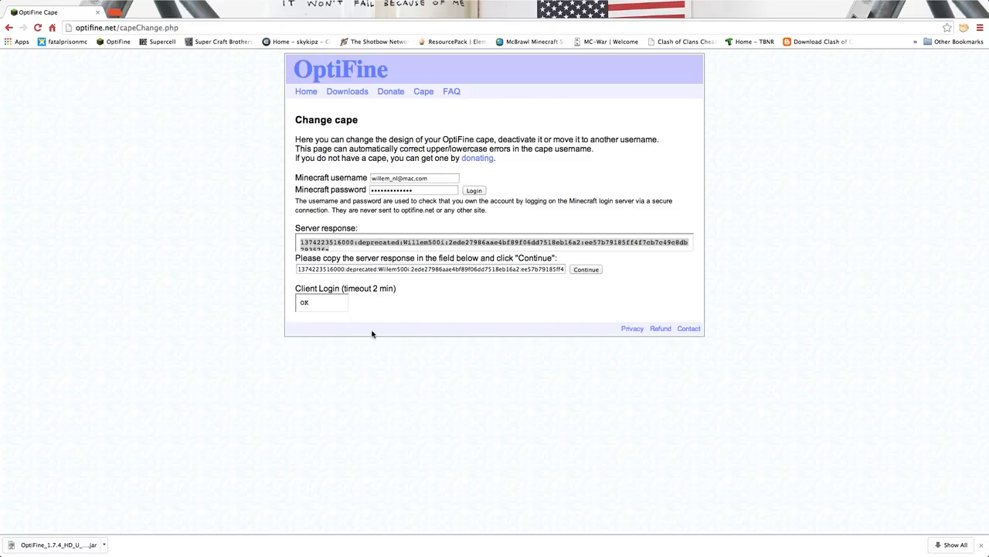
Switch the new cape design to Custom and set its Top colour to the dark blue 2A3088
{"action": "scroll", "coordinate": [424, 347], "scroll_direction": "down", "scroll_amount": 2}
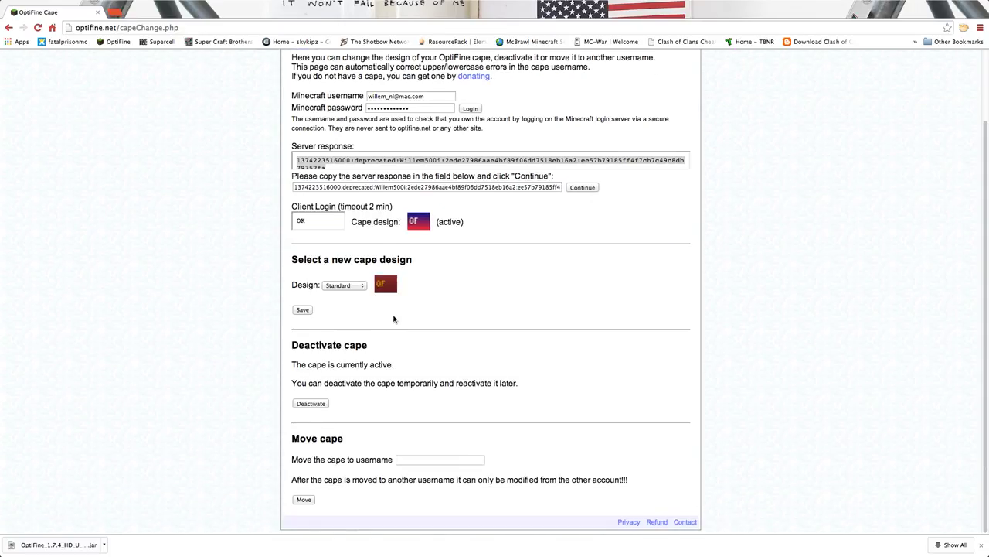
{"action": "left_click", "coordinate": [361, 285]}
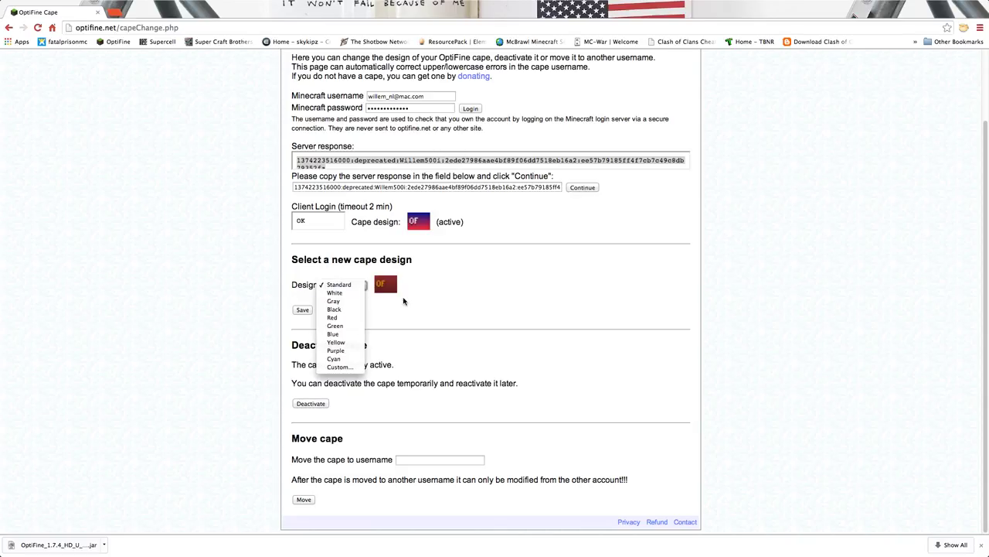
{"action": "left_click", "coordinate": [339, 367]}
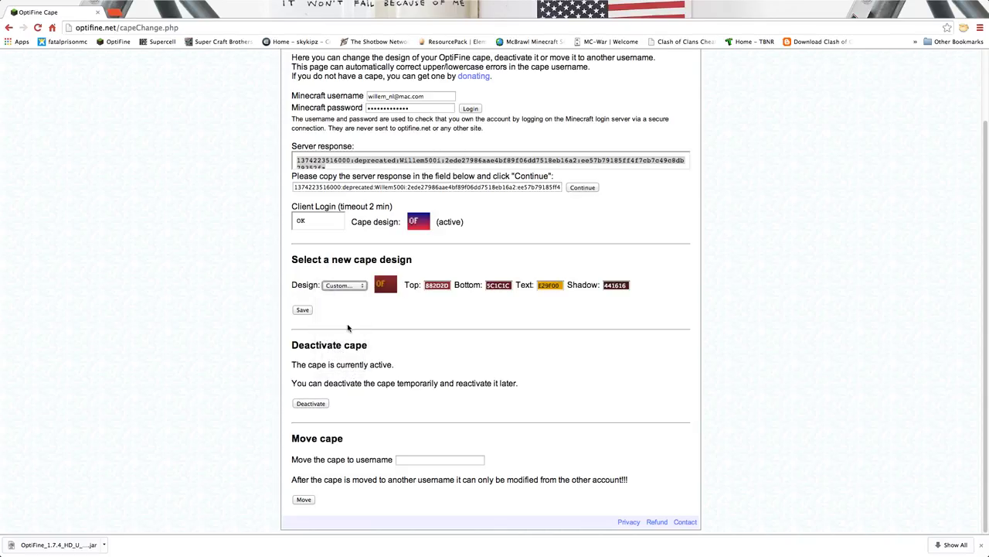
{"action": "left_click", "coordinate": [437, 285]}
{"action": "left_click_drag", "start_coordinate": [433, 307], "coordinate": [491, 311]}
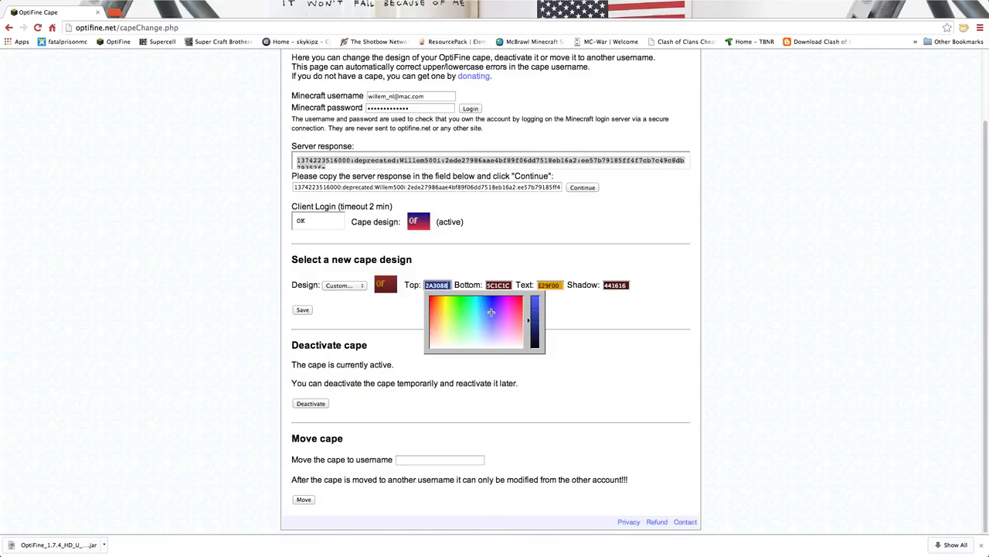
{"action": "key", "text": "Tab"}
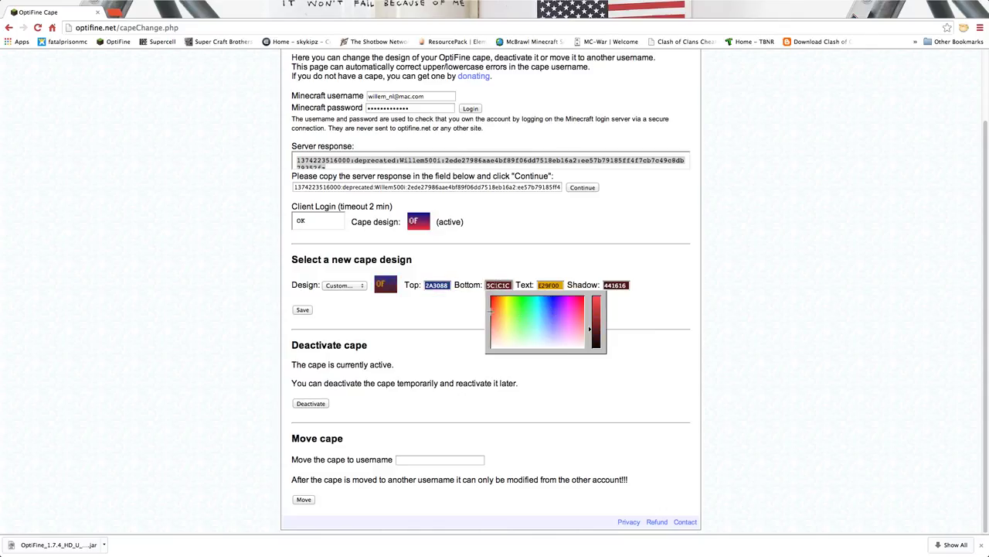
{"action": "left_click", "coordinate": [467, 332]}
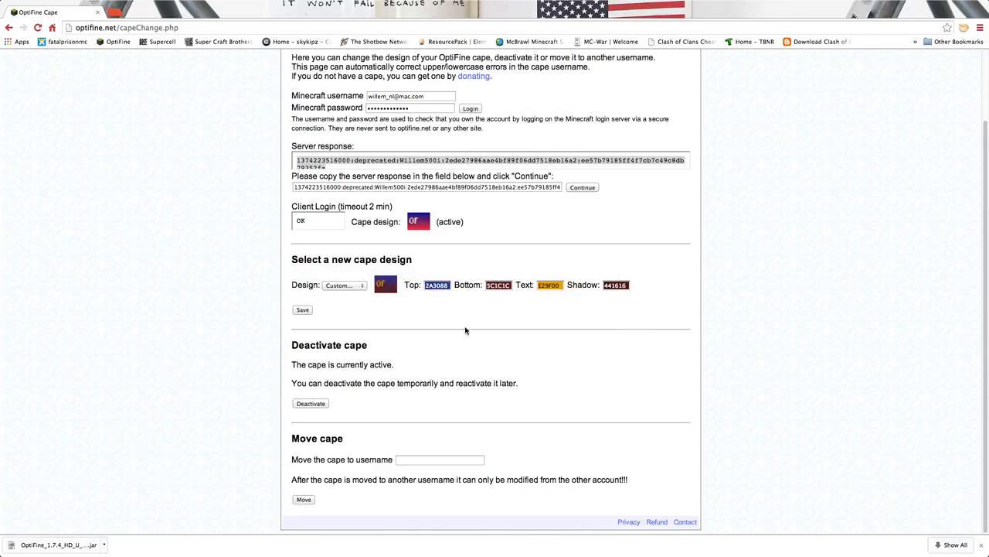
Brighten the custom cape's Top colour to 31389E and its Bottom colour to 9E3030
{"action": "left_click", "coordinate": [446, 286]}
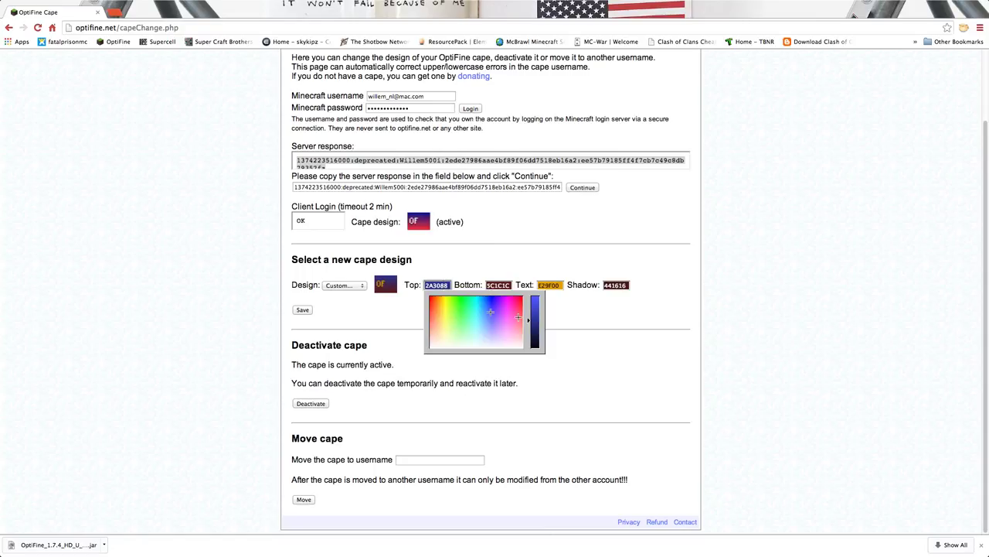
{"action": "left_click_drag", "start_coordinate": [531, 326], "coordinate": [531, 317]}
{"action": "left_click", "coordinate": [500, 285]}
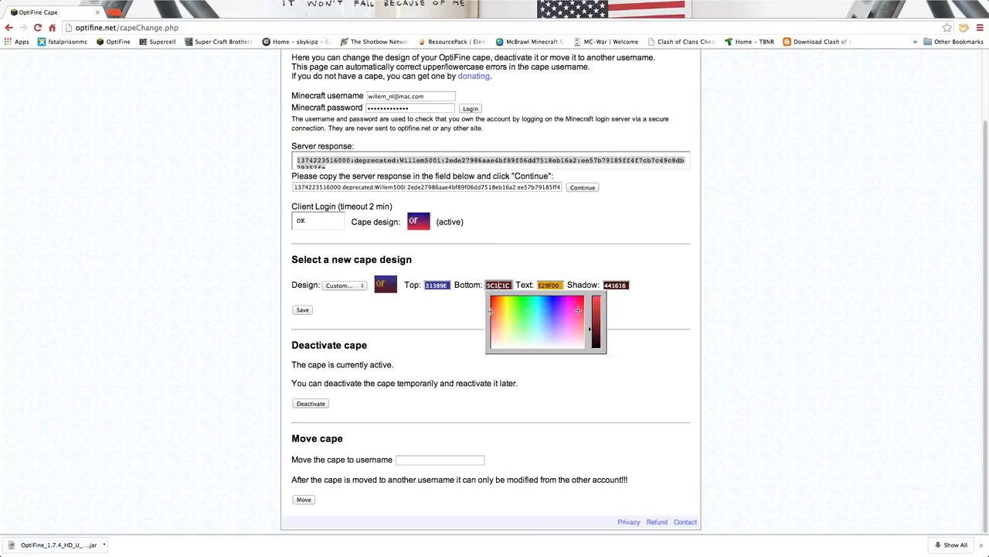
{"action": "left_click_drag", "start_coordinate": [593, 330], "coordinate": [589, 318]}
{"action": "left_click", "coordinate": [436, 326]}
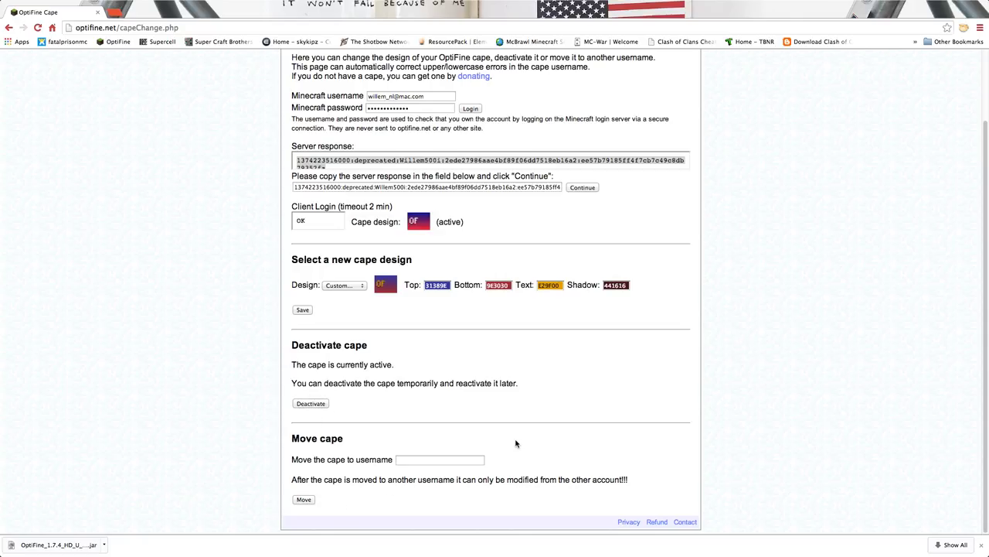
Leave the cape page without saving the design and return to the OptiFine home page
{"action": "scroll", "coordinate": [595, 140], "scroll_direction": "up", "scroll_amount": 3}
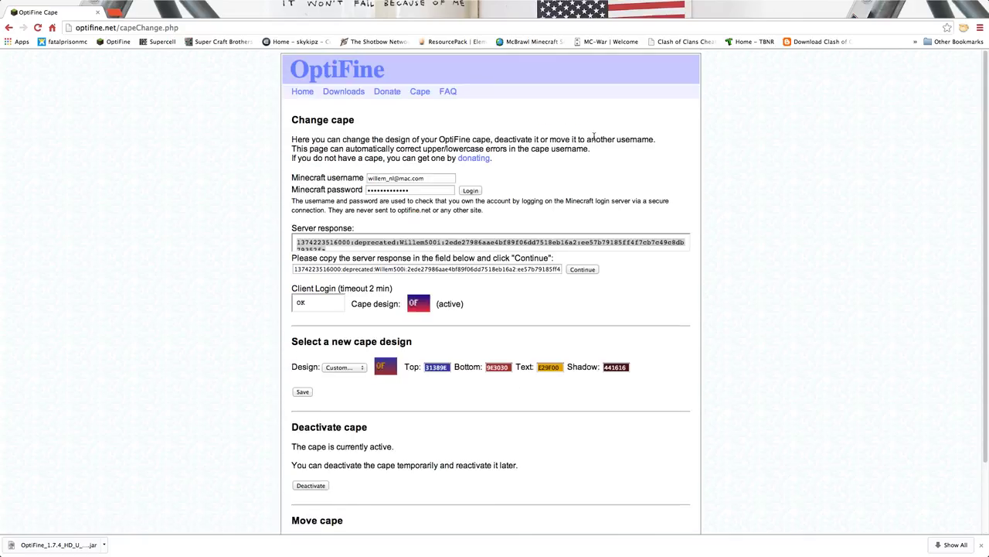
{"action": "left_click", "coordinate": [302, 92]}
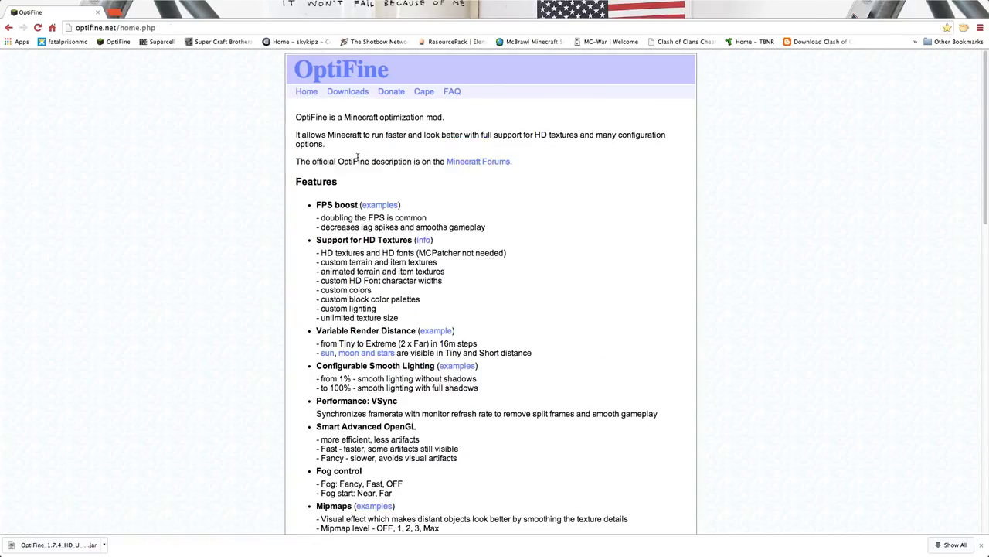